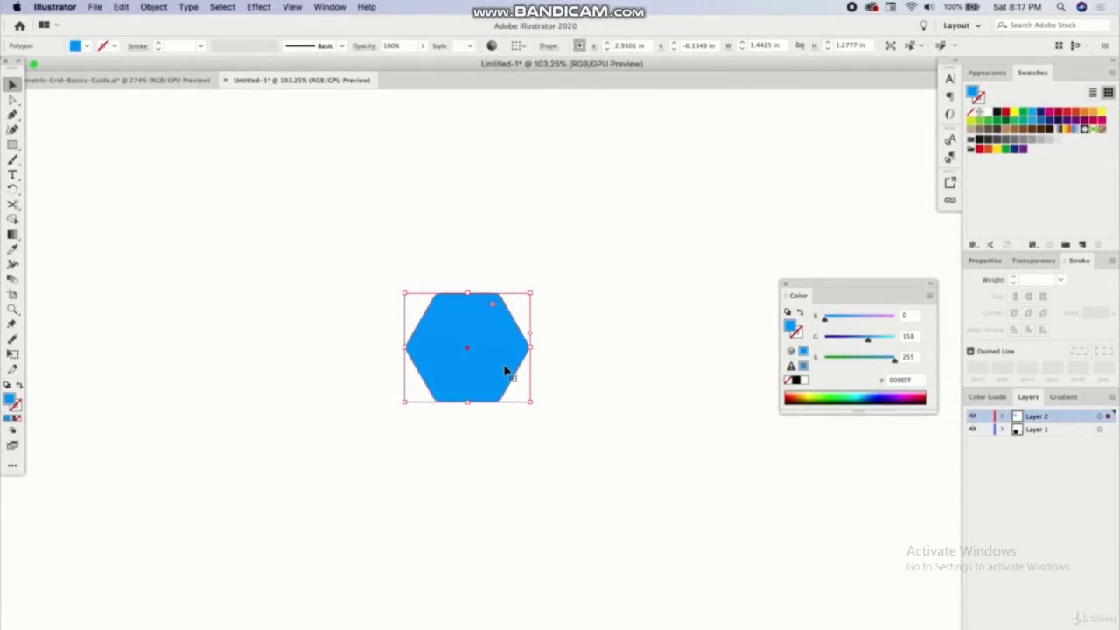
- Duplicate the blue hexagon so the copy sits up and to the left of the original
left_click_drag(505, 352, 399, 295)
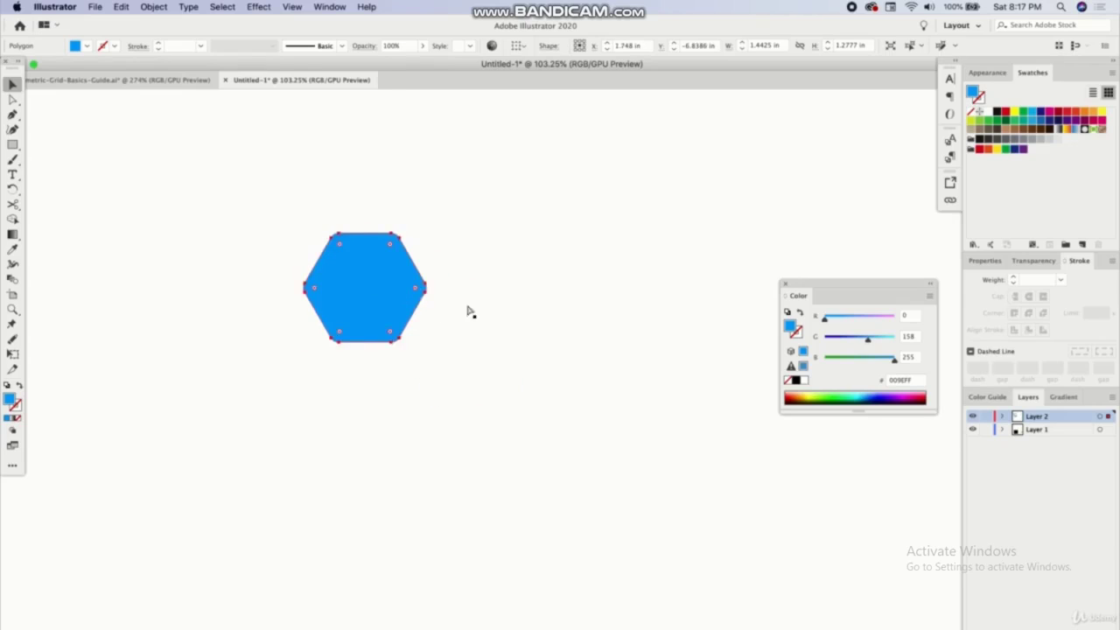
key("super+z")
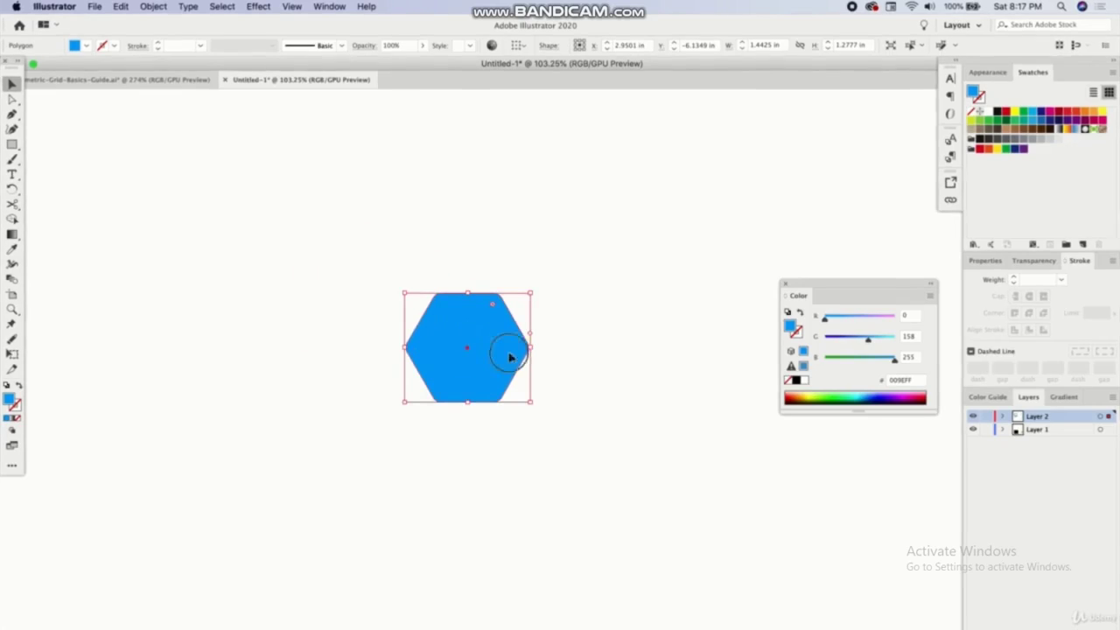
left_click_drag(512, 358, 408, 297)
left_click_drag(371, 262, 373, 265)
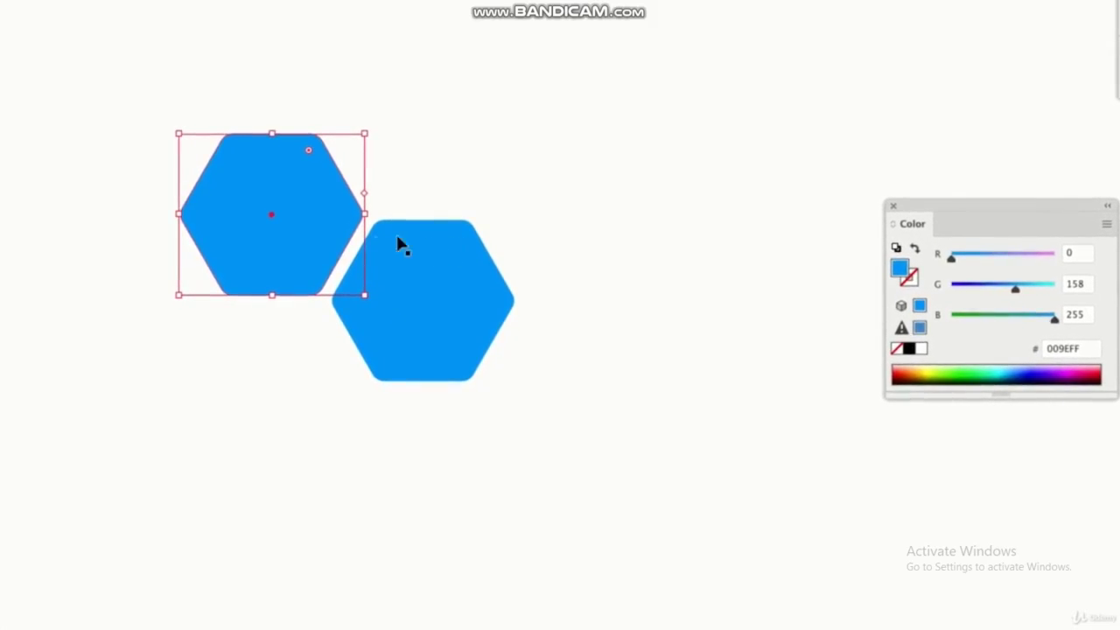
- Try a lighter blue fill in the Color Picker, cancel it, and select the right hexagon
double_click(898, 273)
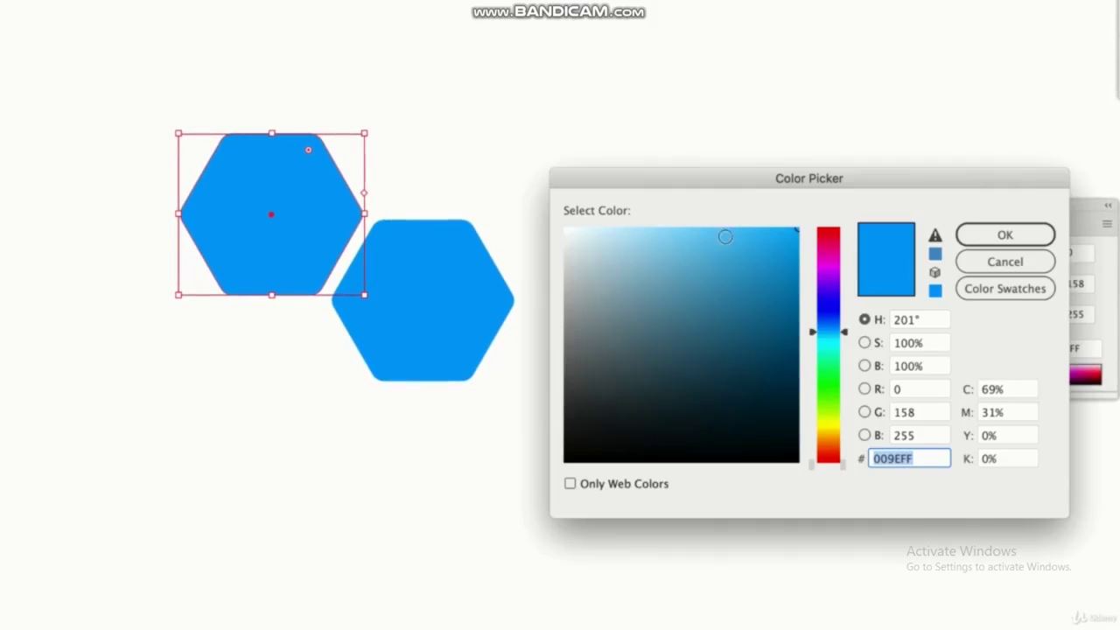
left_click_drag(728, 236, 745, 227)
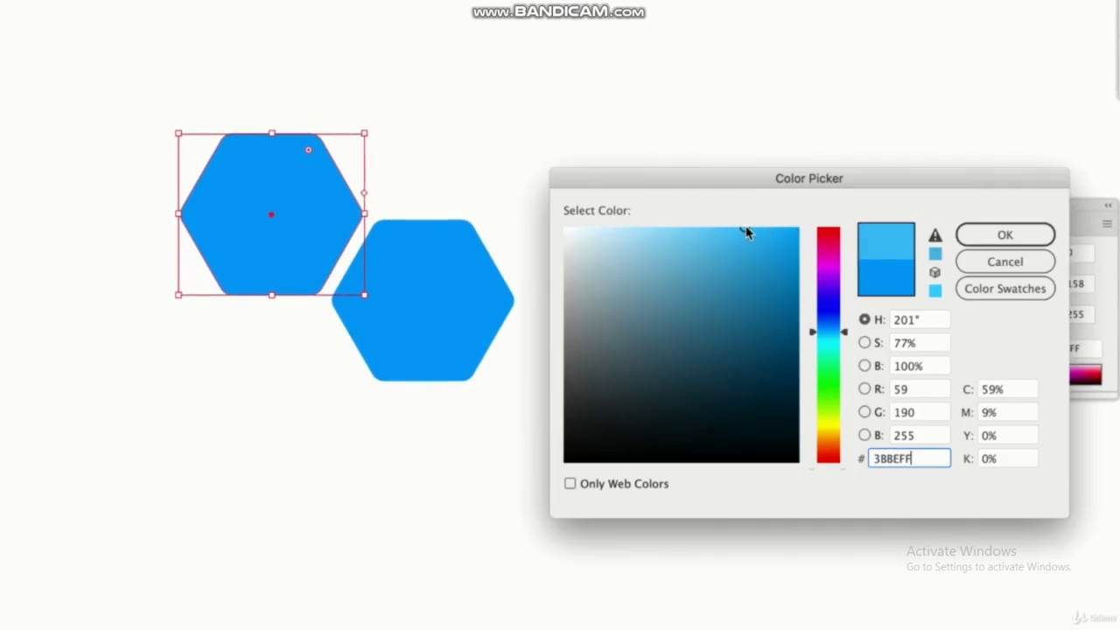
left_click(1004, 261)
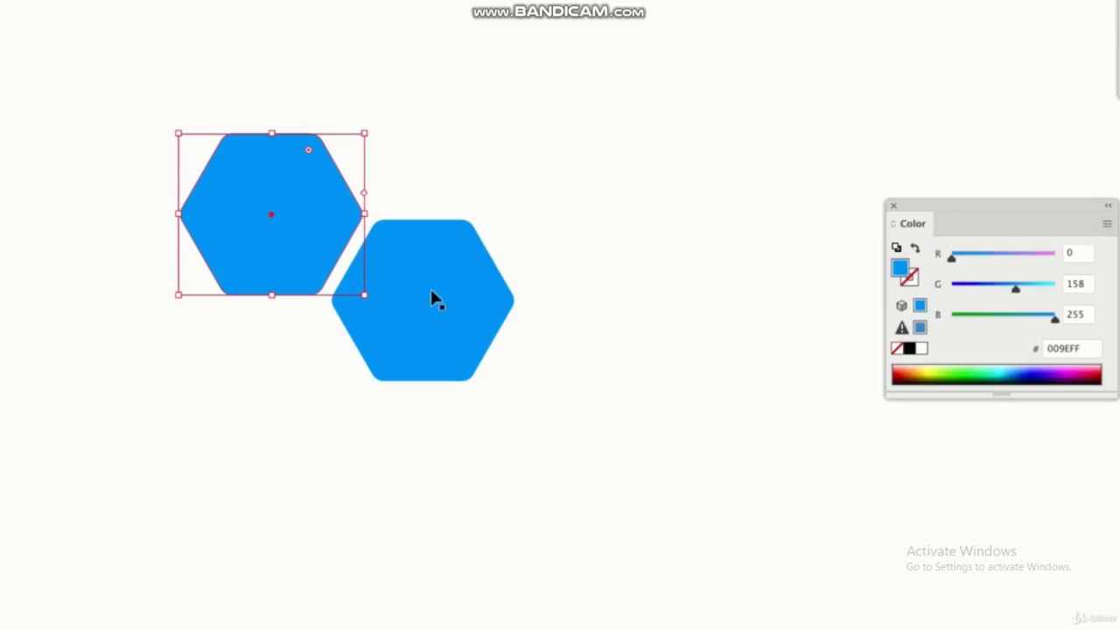
left_click(431, 298)
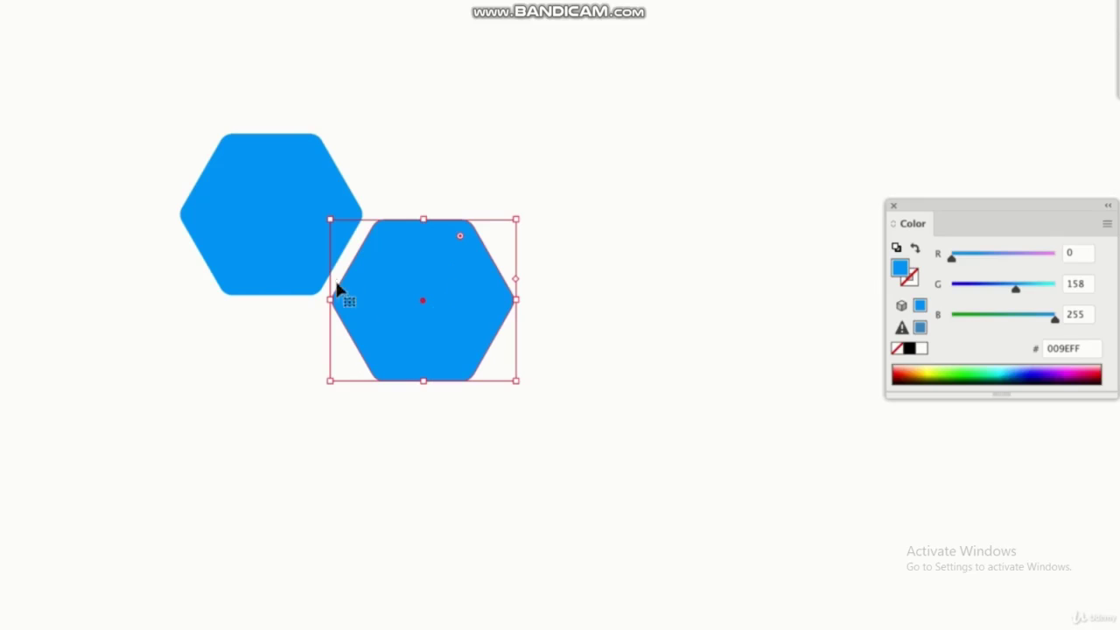
- Make the left hexagon light blue 5FCAFF and copy the right hexagon down and to the right
left_click(290, 214)
double_click(898, 268)
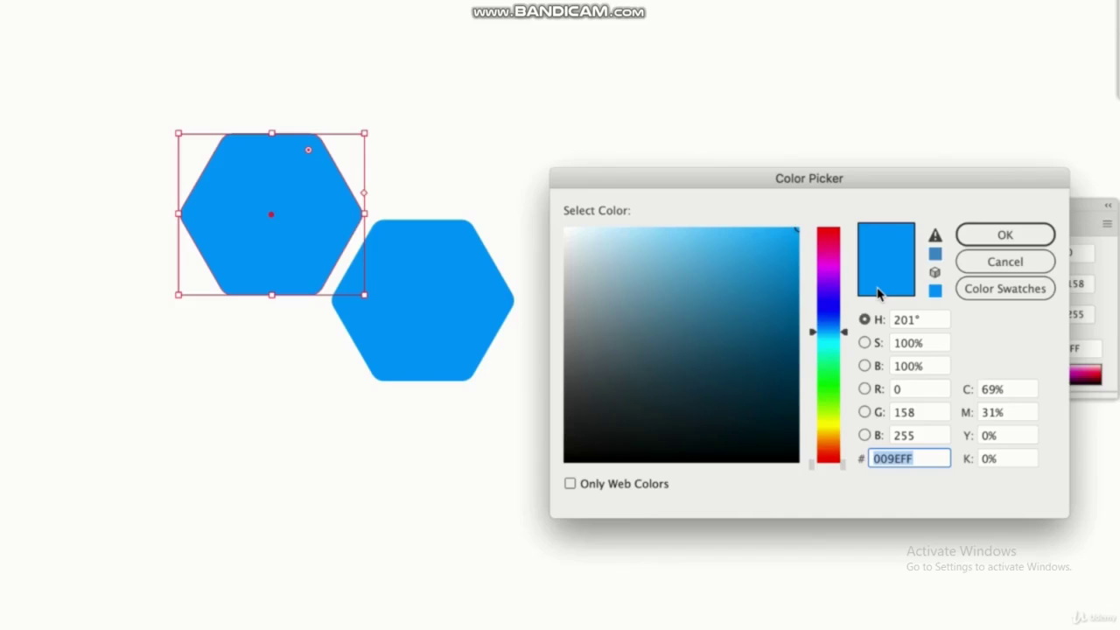
mouse_move(801, 230)
left_mouse_down()
mouse_move(755, 237)
mouse_move(710, 227)
left_mouse_up()
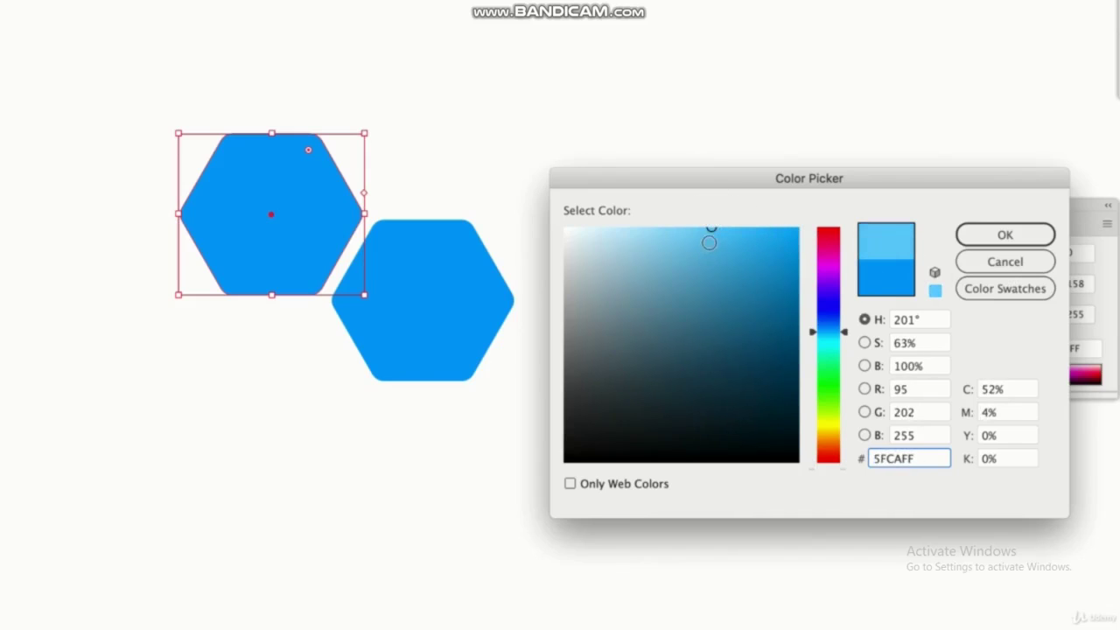
left_click(973, 237)
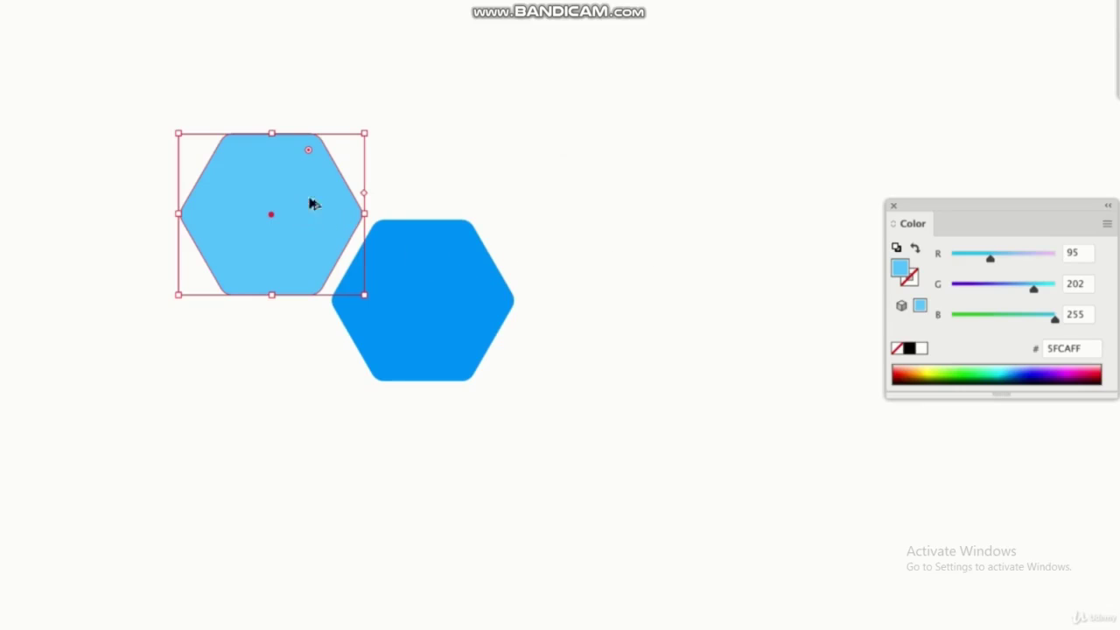
left_click(447, 315)
left_click_drag(447, 315, 592, 408)
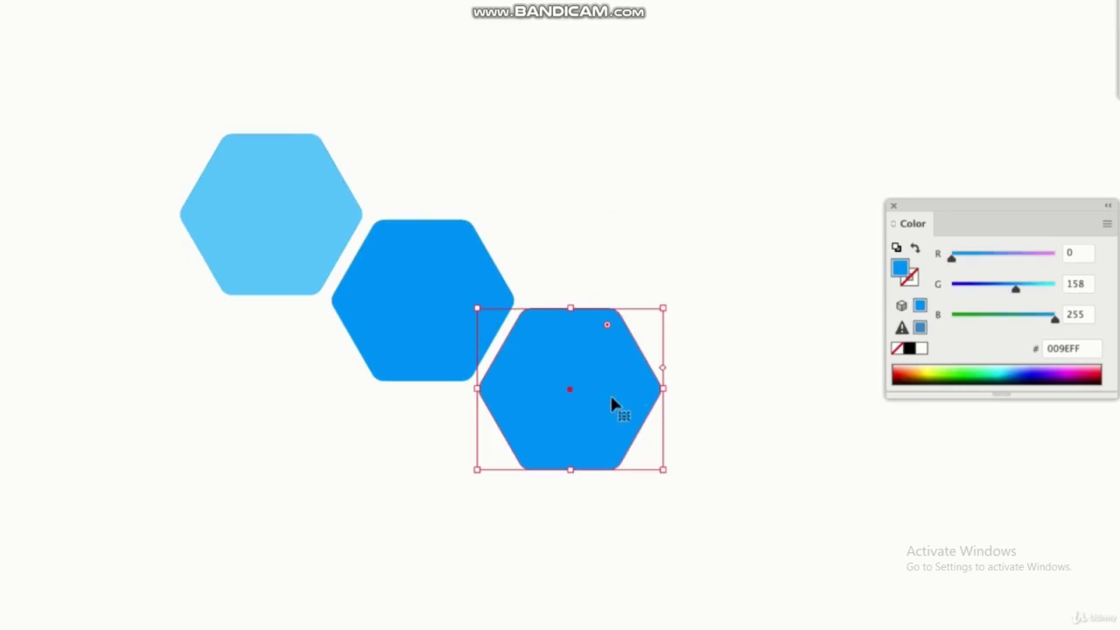
- Recolour the third hexagon a darker blue, 0079B5
double_click(900, 274)
left_click(801, 293)
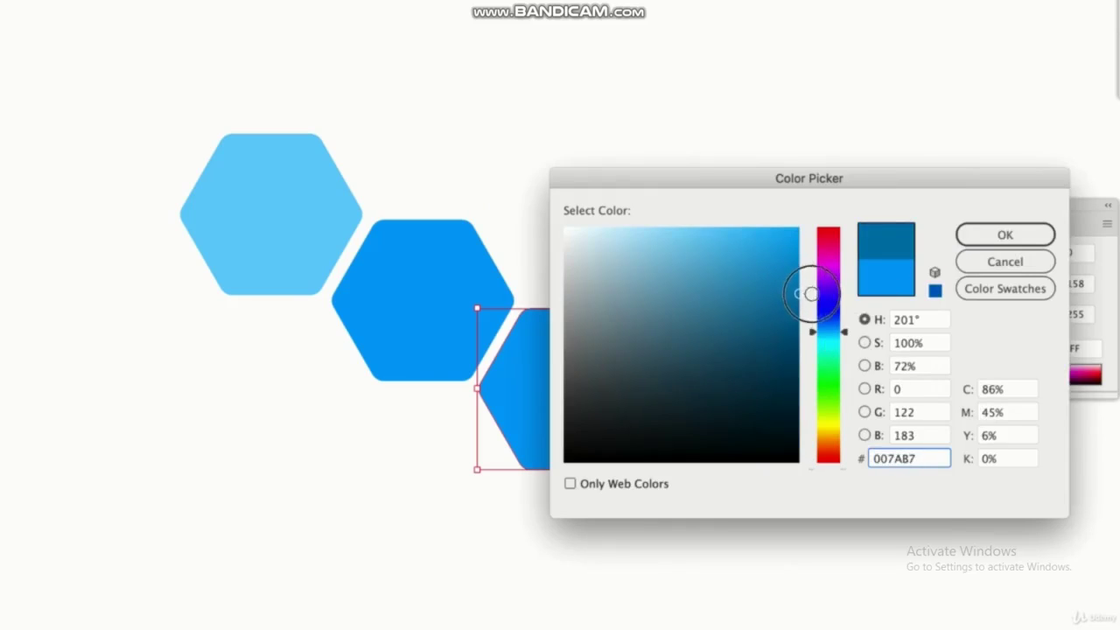
left_click(1004, 234)
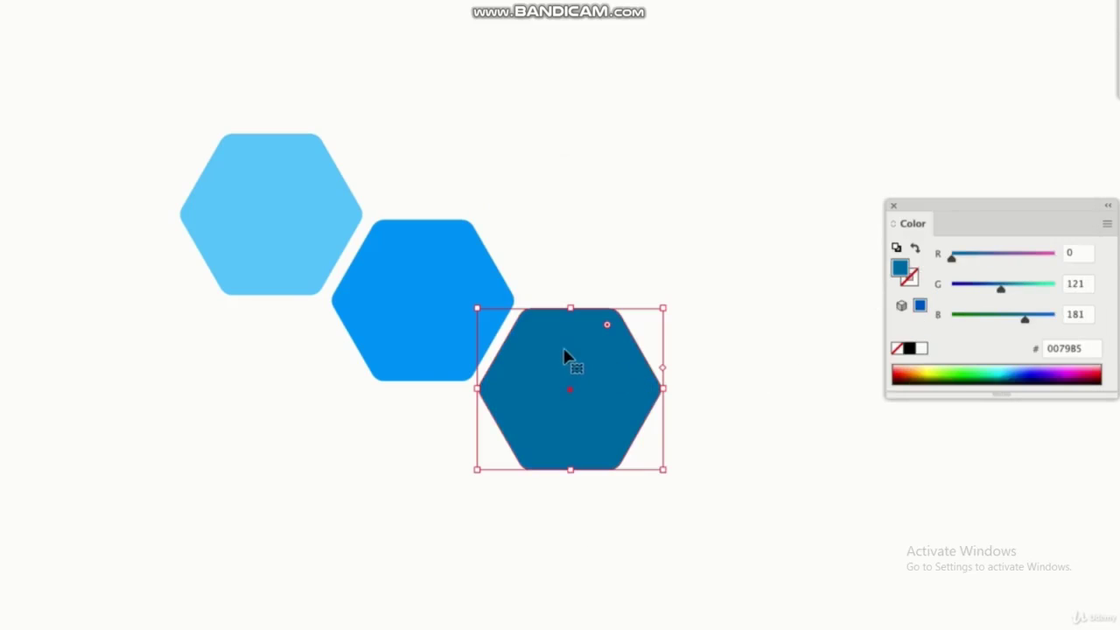
- Copy the middle hexagon down-left with steel-blue fill 3997C6, then copy the dark hexagon rightward
left_click(427, 300)
left_click_drag(430, 303, 303, 365)
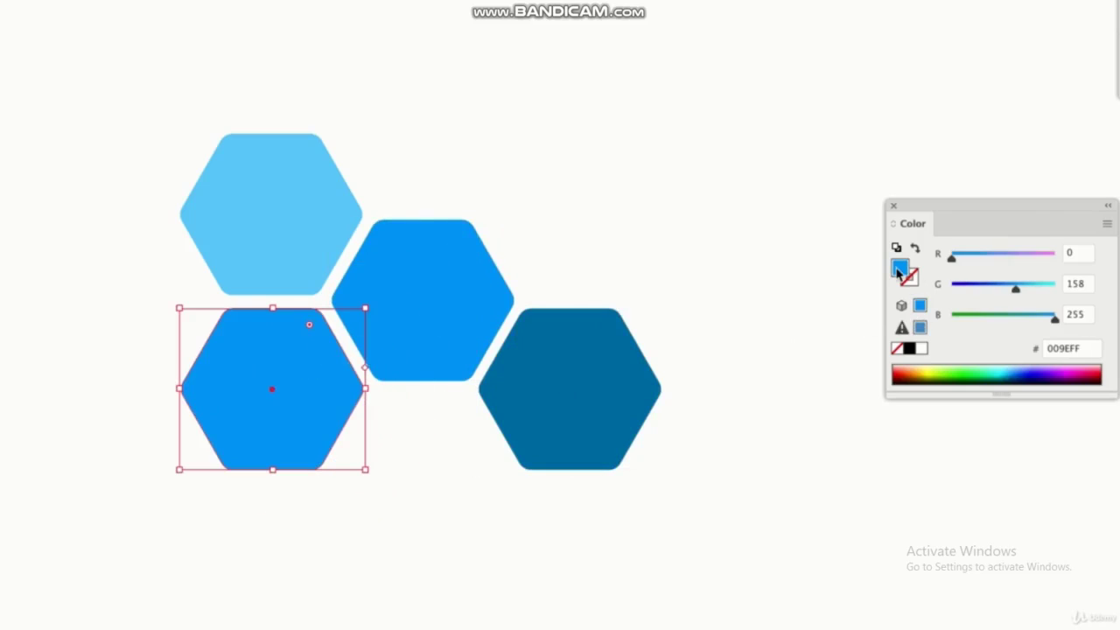
double_click(898, 271)
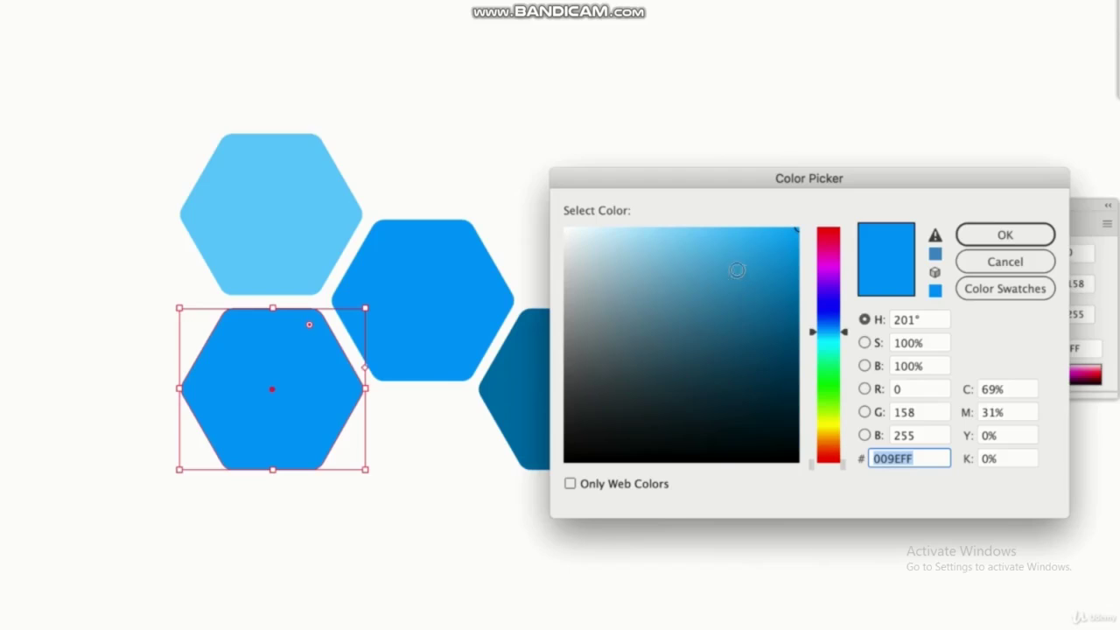
left_click(731, 279)
left_click(997, 238)
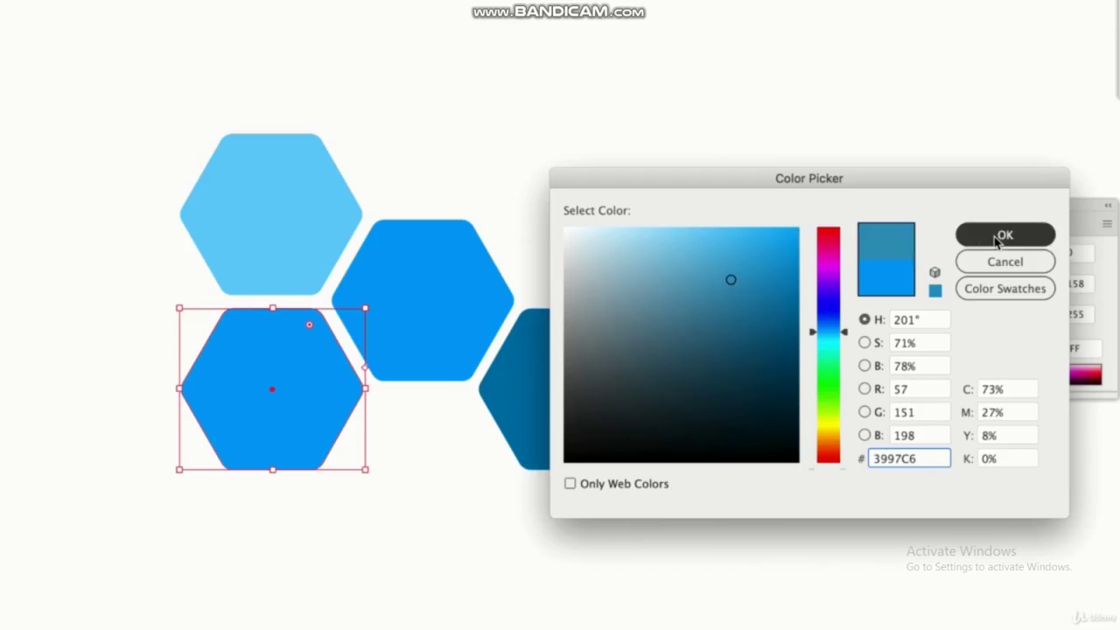
left_click_drag(570, 391, 733, 302)
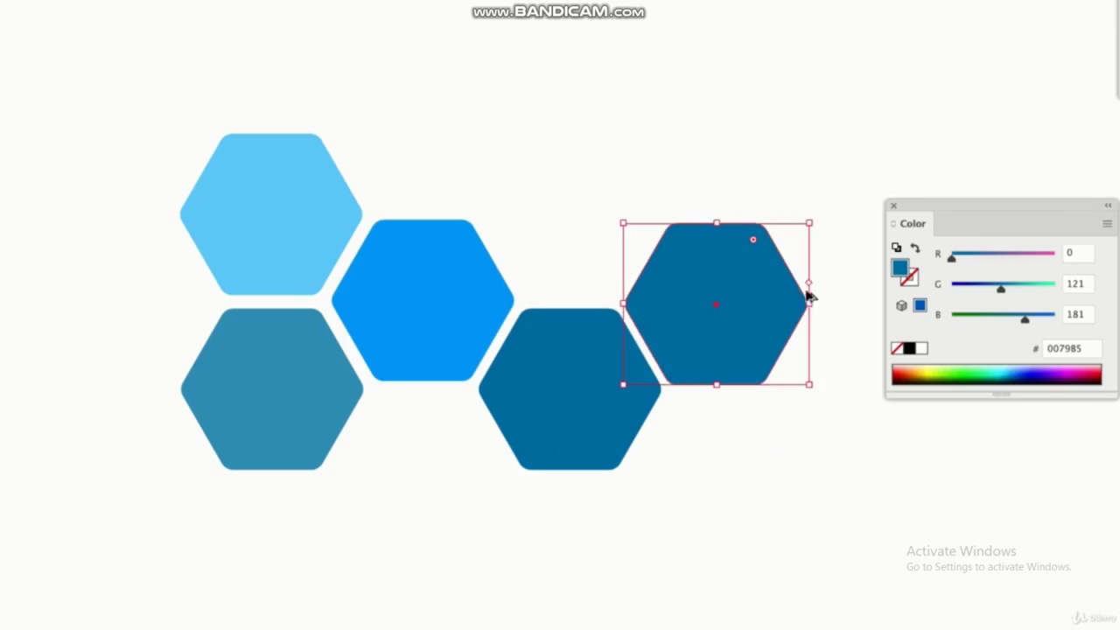
- Give the far-right hexagon a deep navy 004B68 fill
double_click(901, 267)
left_click(786, 358)
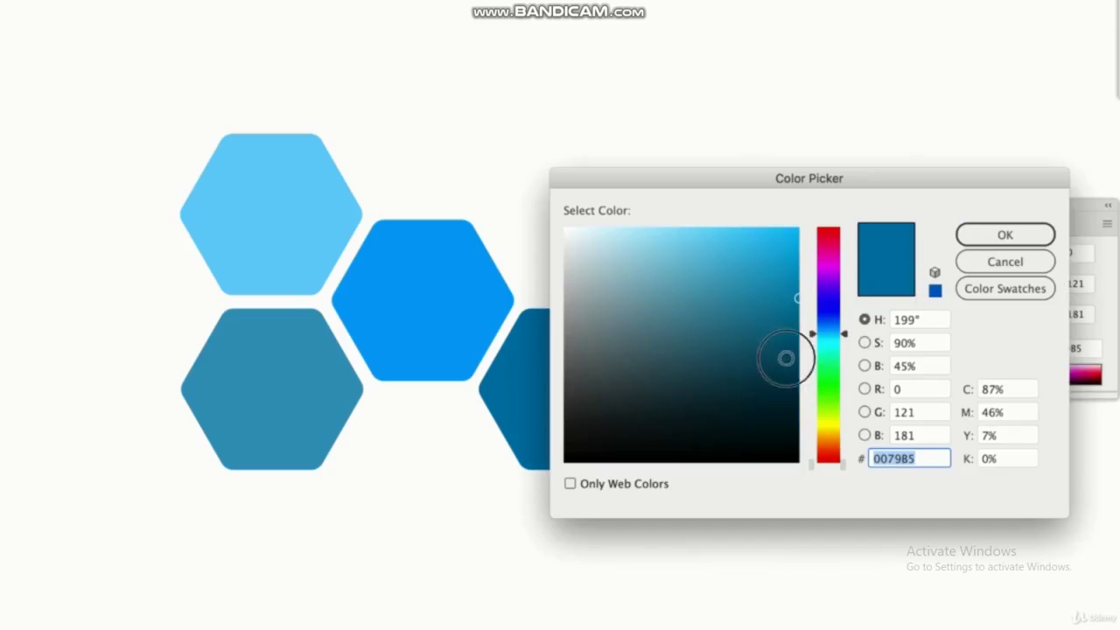
left_click_drag(785, 358, 805, 364)
left_click(1004, 234)
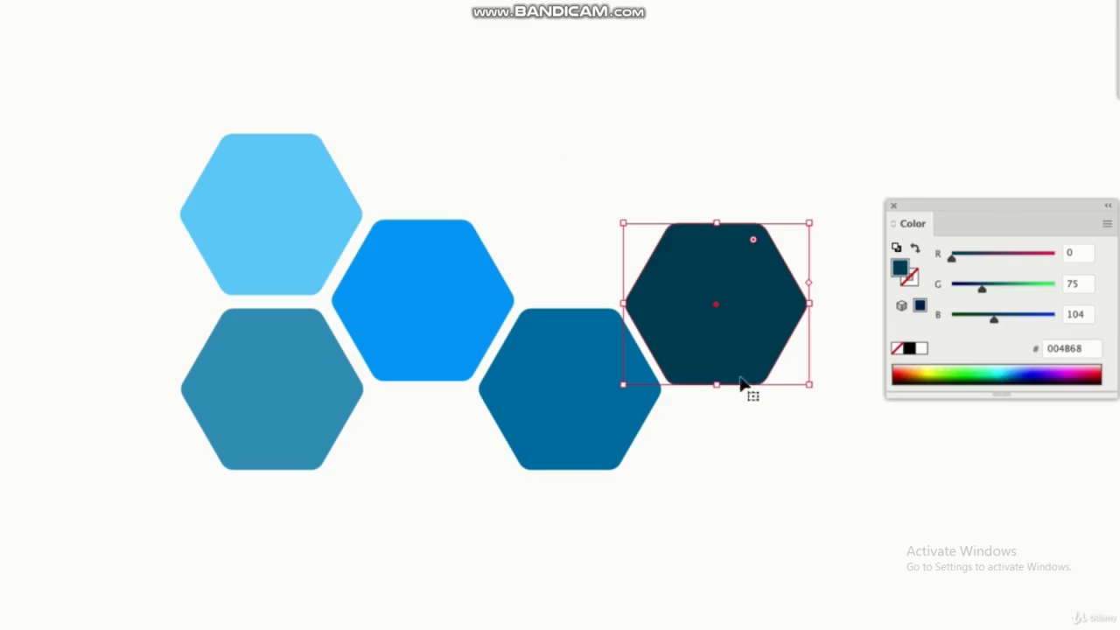
- Copy the light blue hexagon up and to the left and fill it pale blue C7EFFF
left_click(291, 238)
left_click_drag(290, 238, 167, 125)
double_click(900, 268)
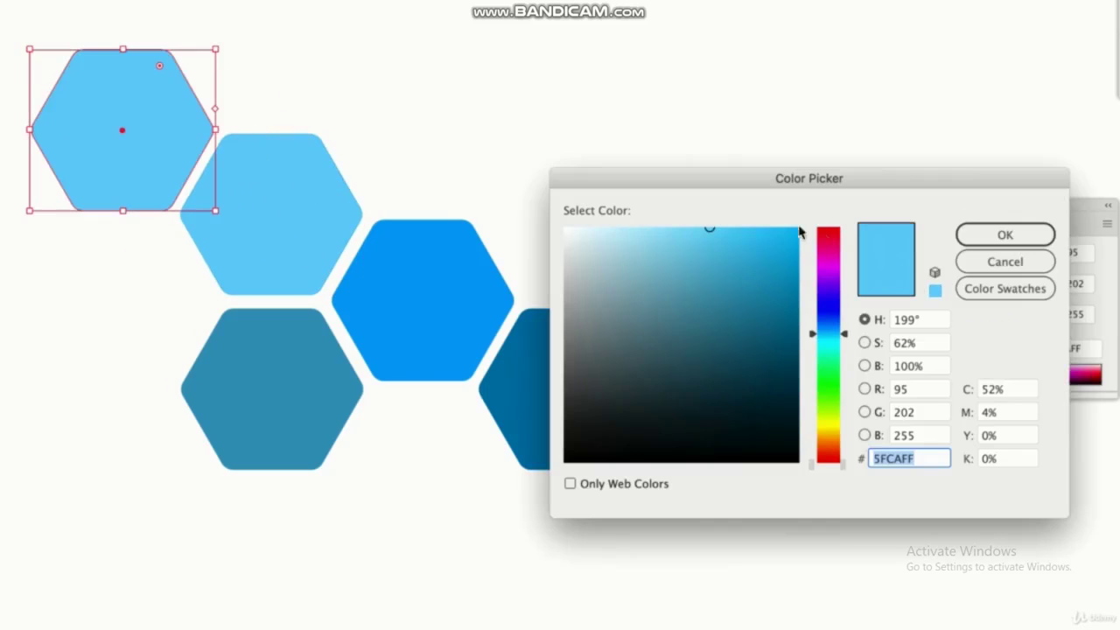
left_click(616, 229)
left_click(997, 236)
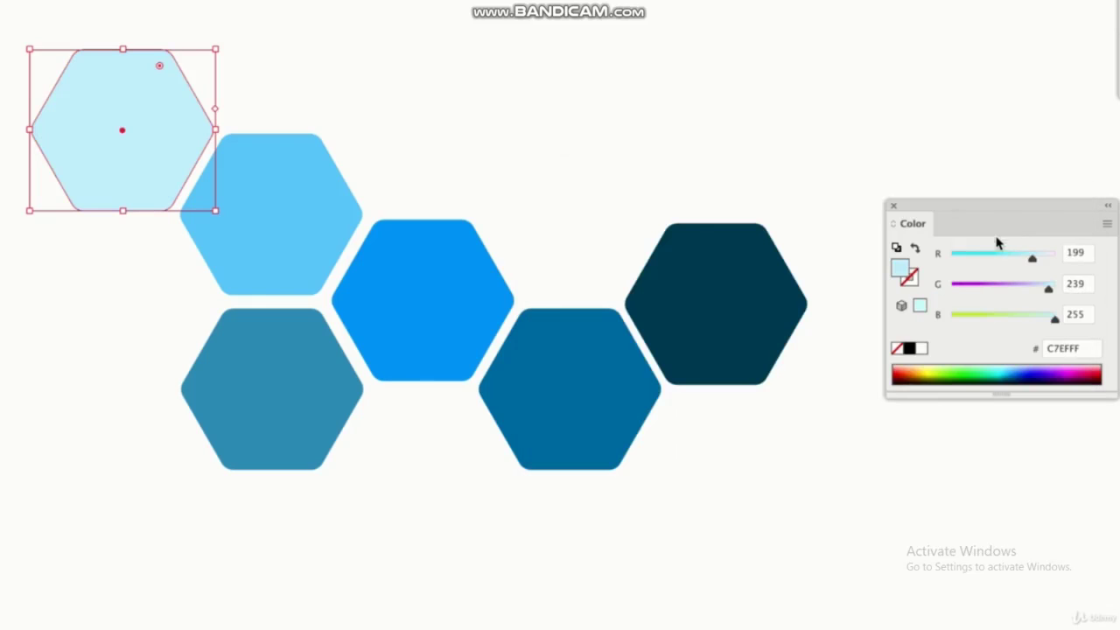
- Copy the pale hexagon below it with grey-blue fill B8D0D8, then select the middle hexagon
left_click_drag(153, 159, 162, 304)
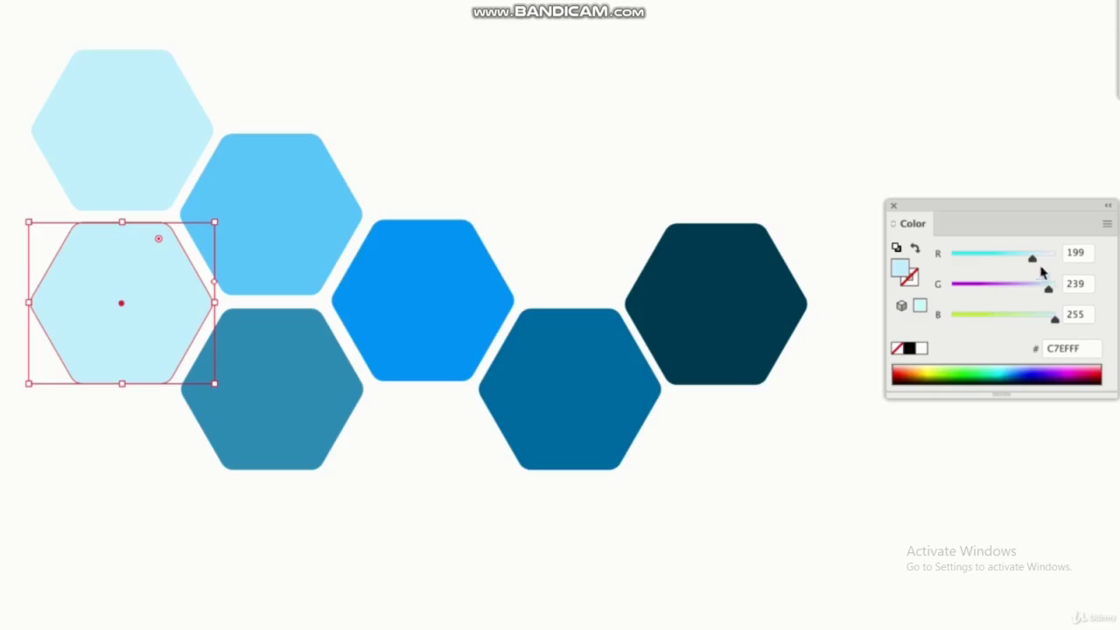
double_click(899, 268)
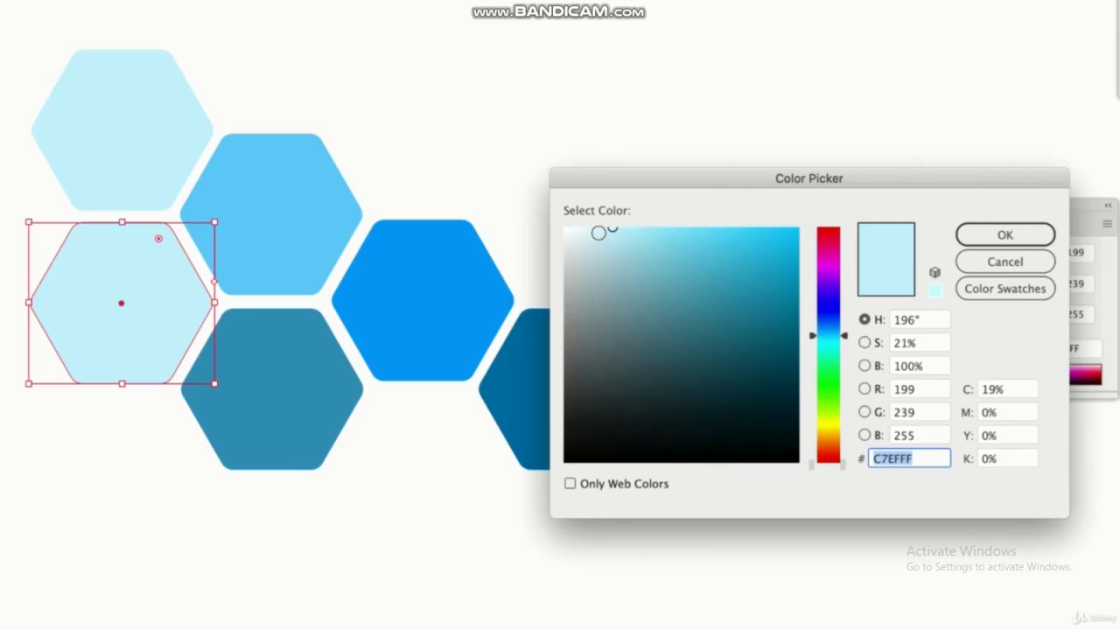
left_click(598, 262)
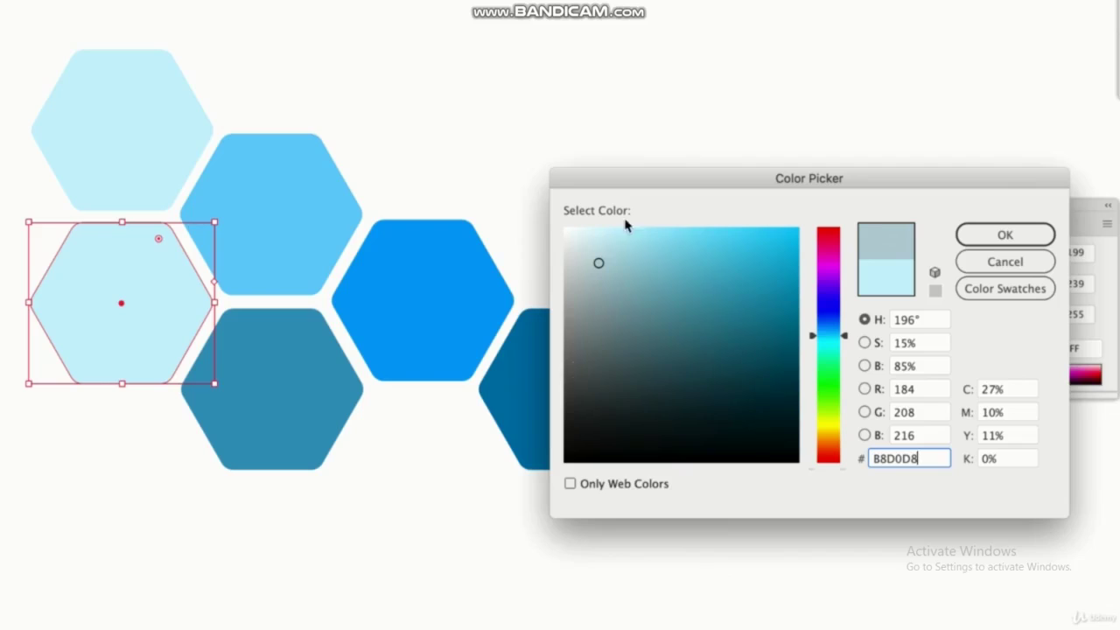
left_click(1004, 234)
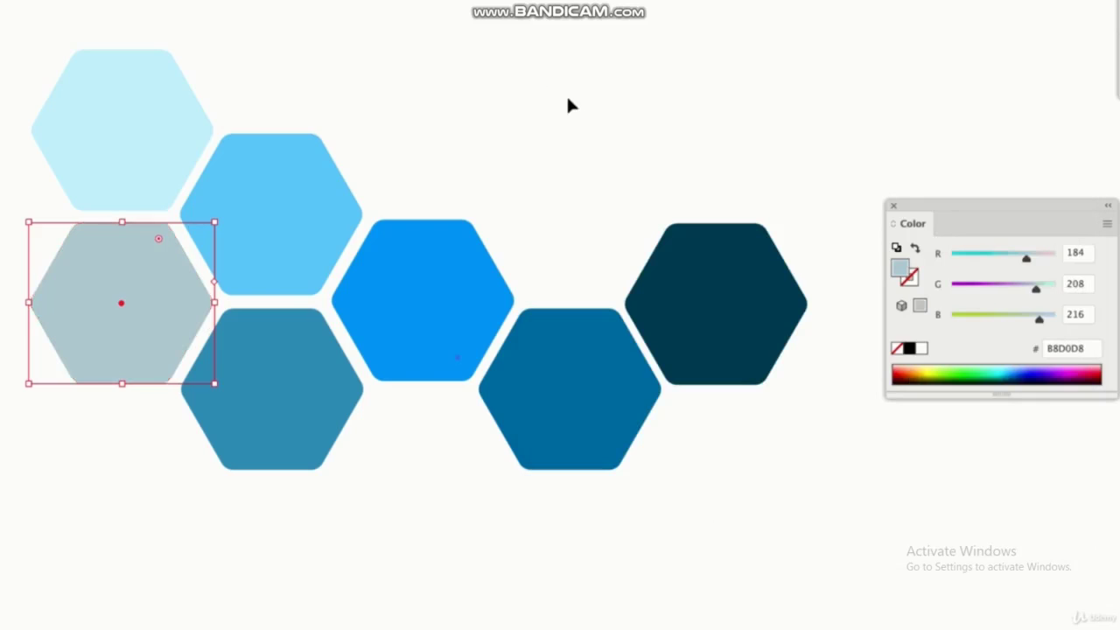
left_click(568, 105)
- Copy the centre hexagon up and to the right, and darken the rightmost hexagon to near-black
left_click_drag(483, 292, 603, 217)
left_click(715, 301)
double_click(899, 267)
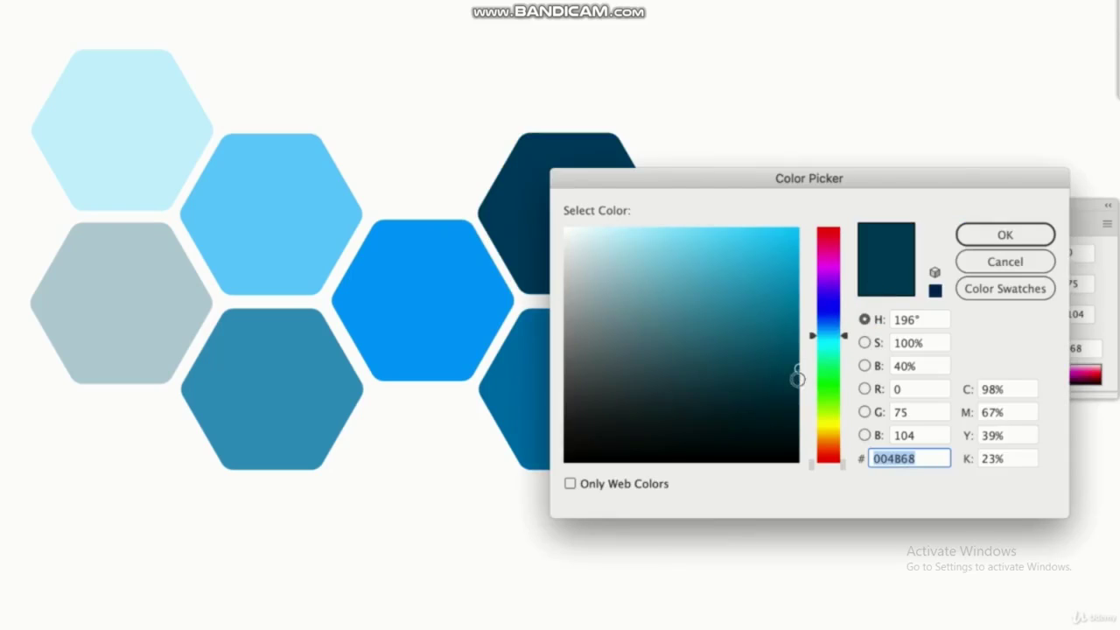
left_click_drag(796, 377, 805, 408)
left_click(1004, 235)
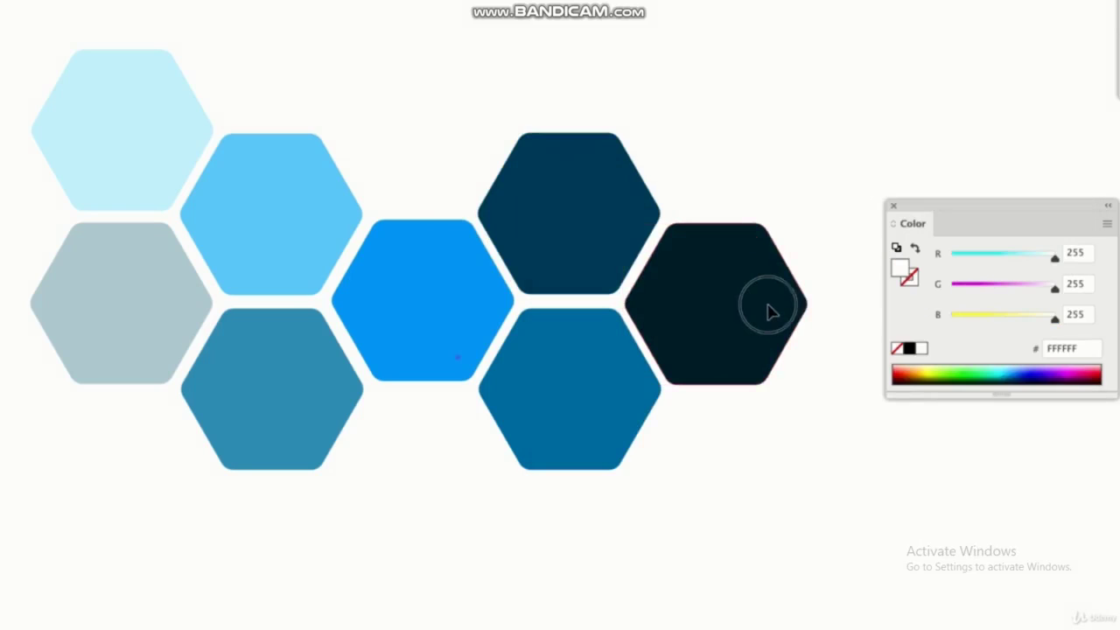
- Nudge the near-black hexagon and the bright blue centre hexagon slightly into place
left_click_drag(770, 306, 774, 304)
left_click(750, 154)
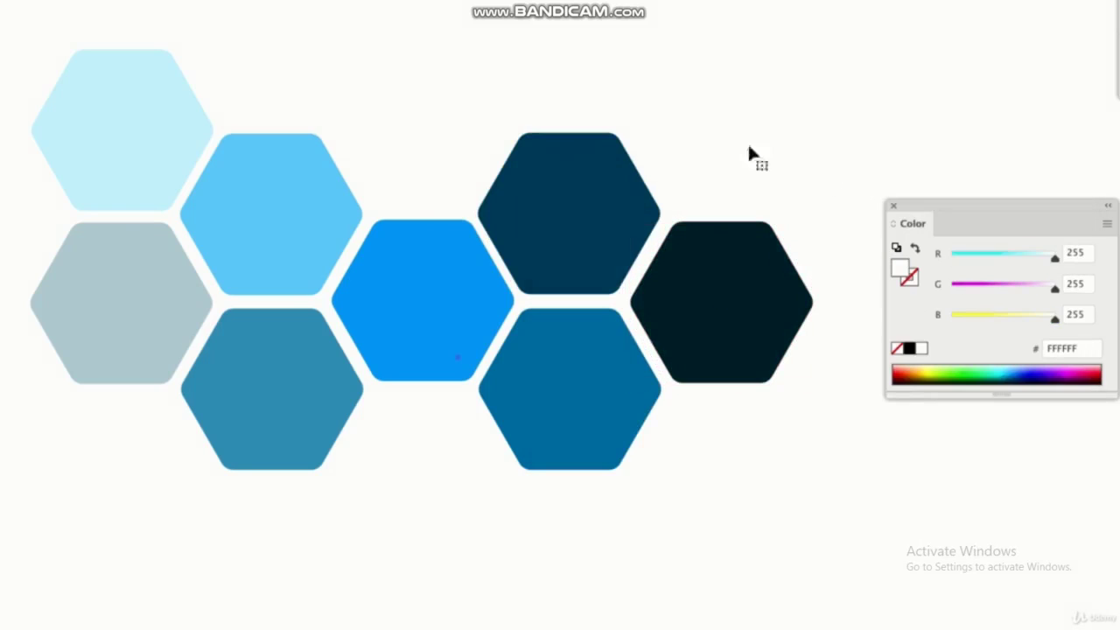
left_click(417, 289)
left_click_drag(411, 293, 416, 288)
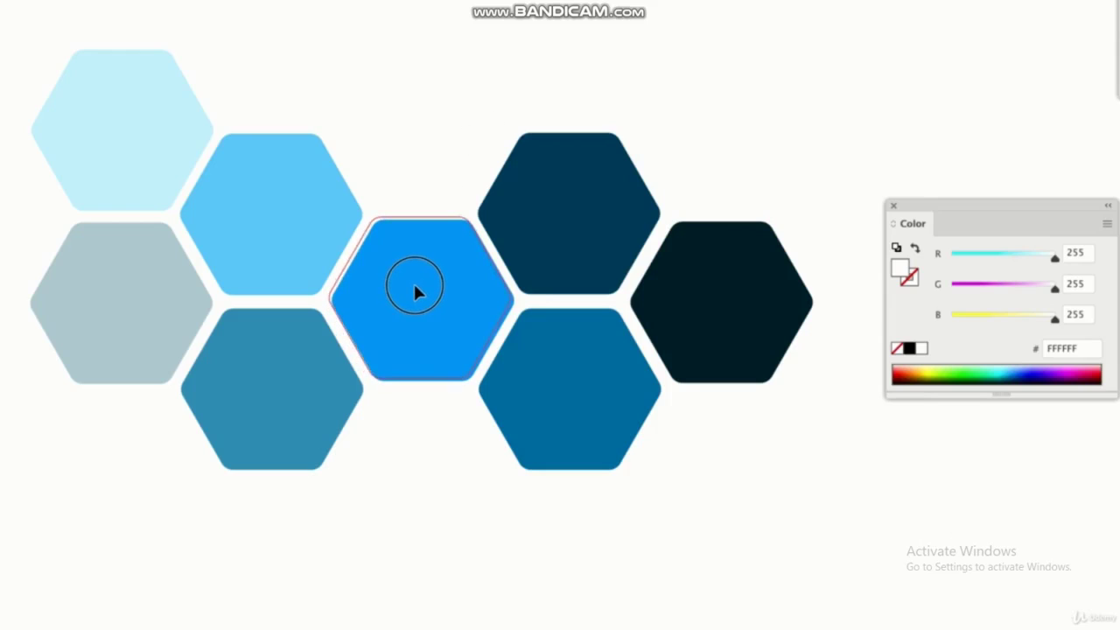
key("ctrl+shift+a")
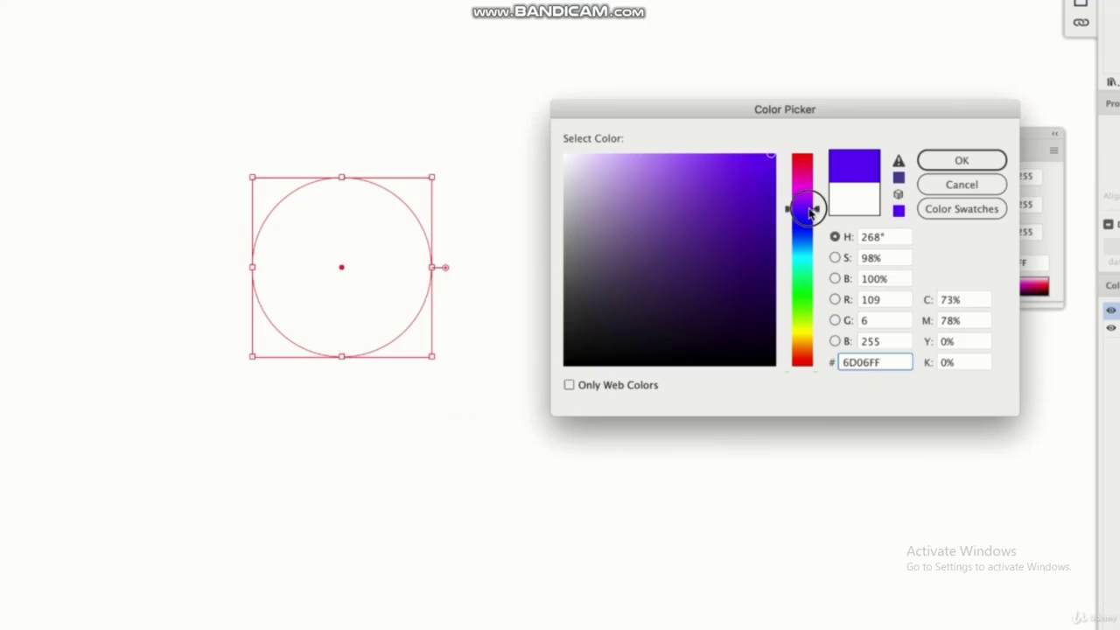
- Fill the circle bright purple 6300FF and add a lighter 8445FF copy to its left
left_click_drag(807, 204, 811, 211)
left_click_drag(770, 156, 774, 154)
left_click(945, 163)
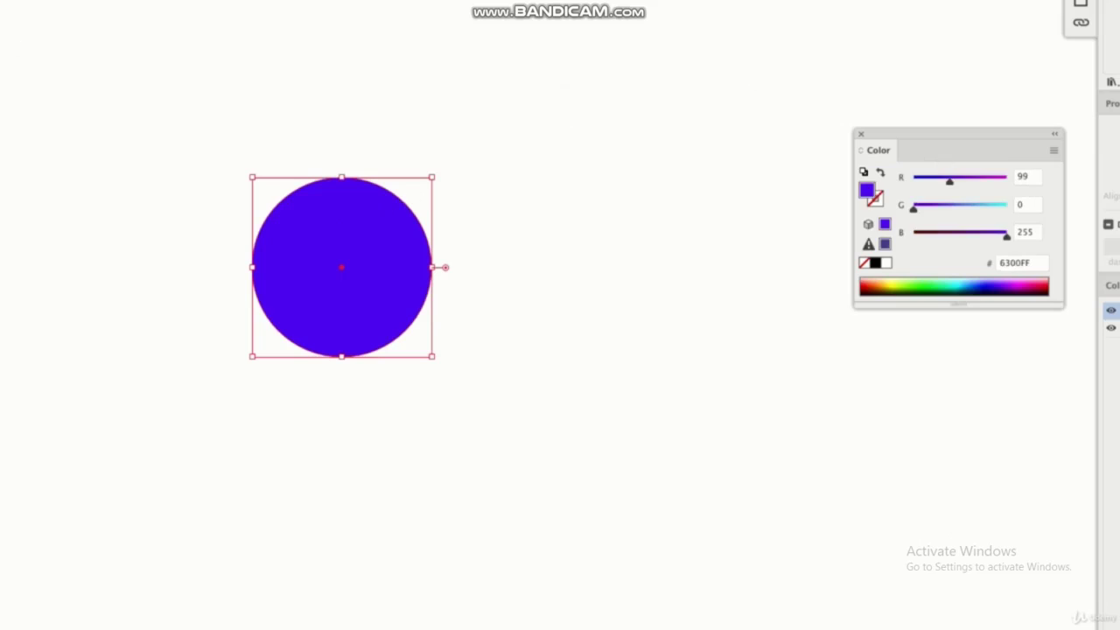
left_click_drag(357, 237, 253, 222)
double_click(866, 190)
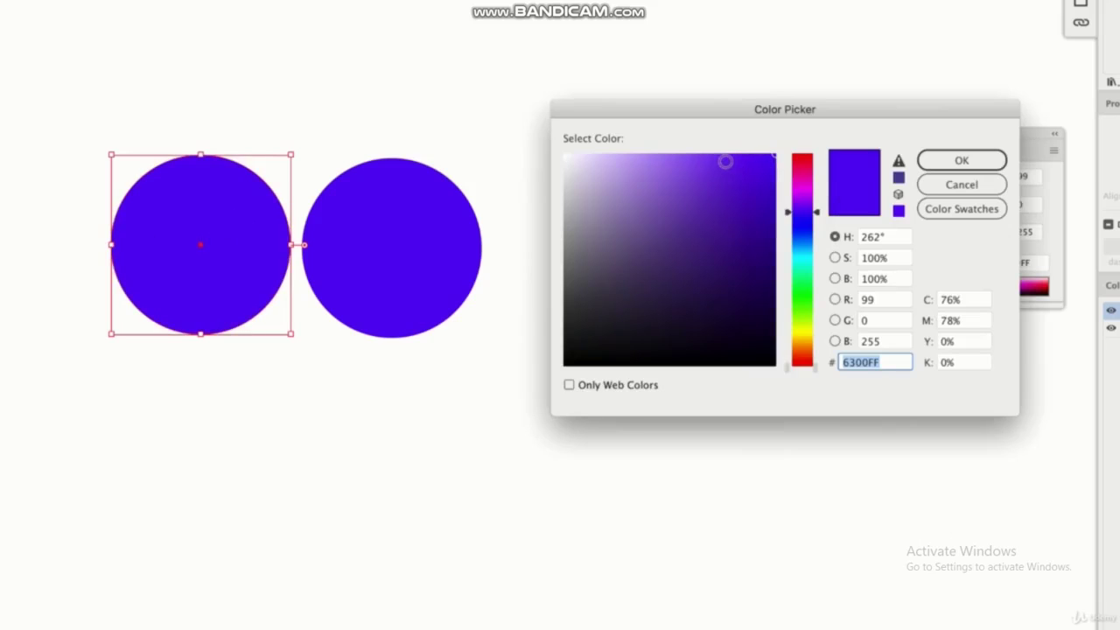
left_click_drag(725, 160, 717, 153)
key("Return")
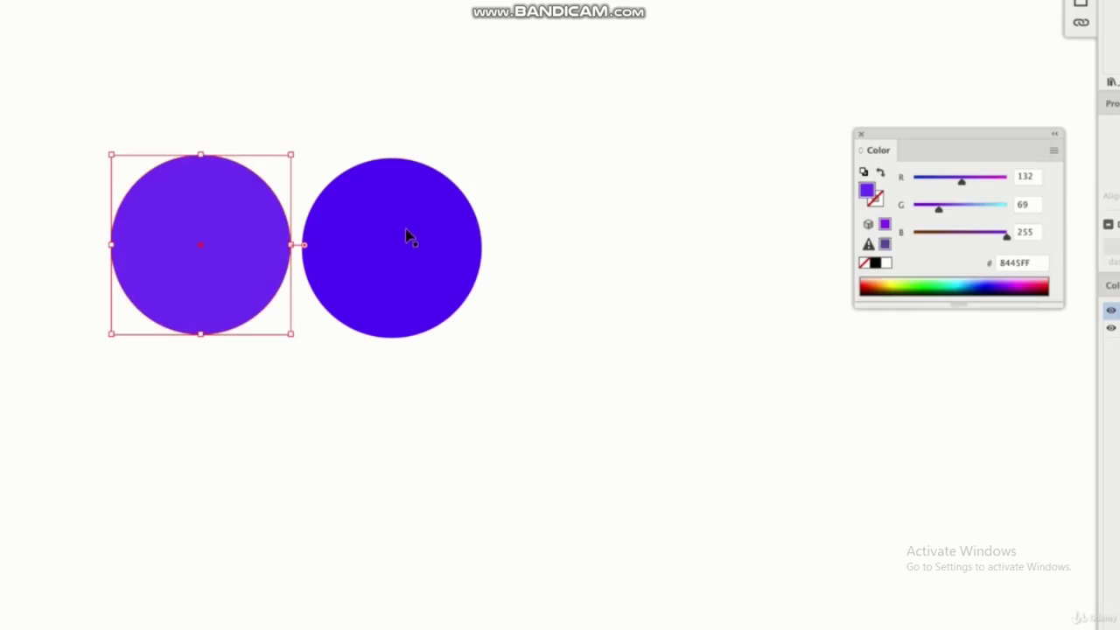
- Add two copies to the right in darker purples 3700A0 and 12003D
left_click_drag(410, 237, 600, 233)
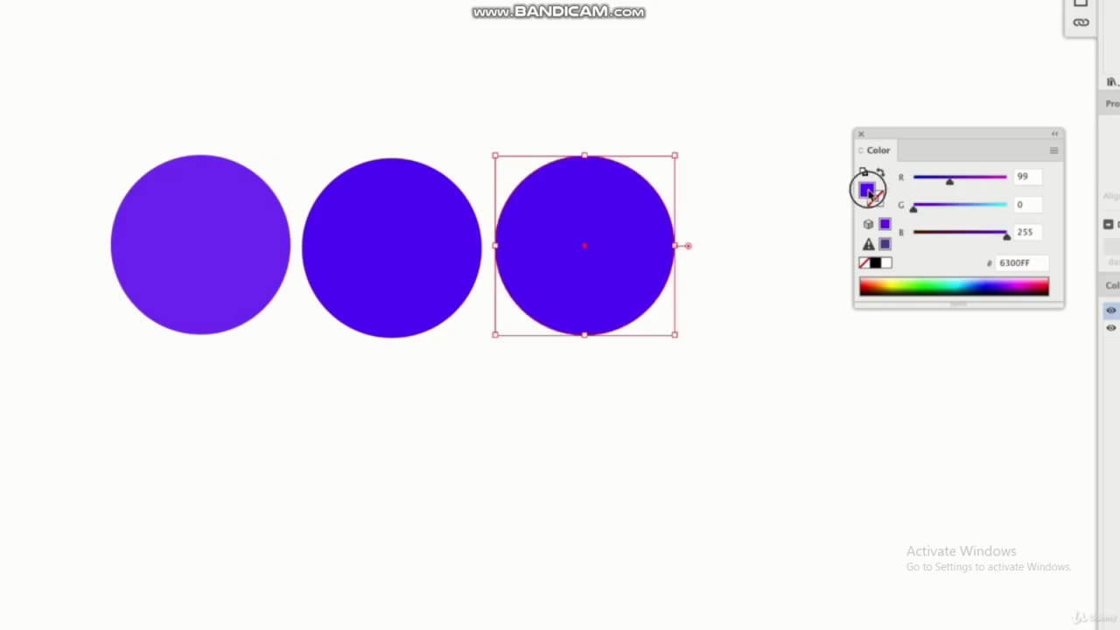
double_click(866, 190)
left_click_drag(778, 221, 775, 233)
left_click(960, 160)
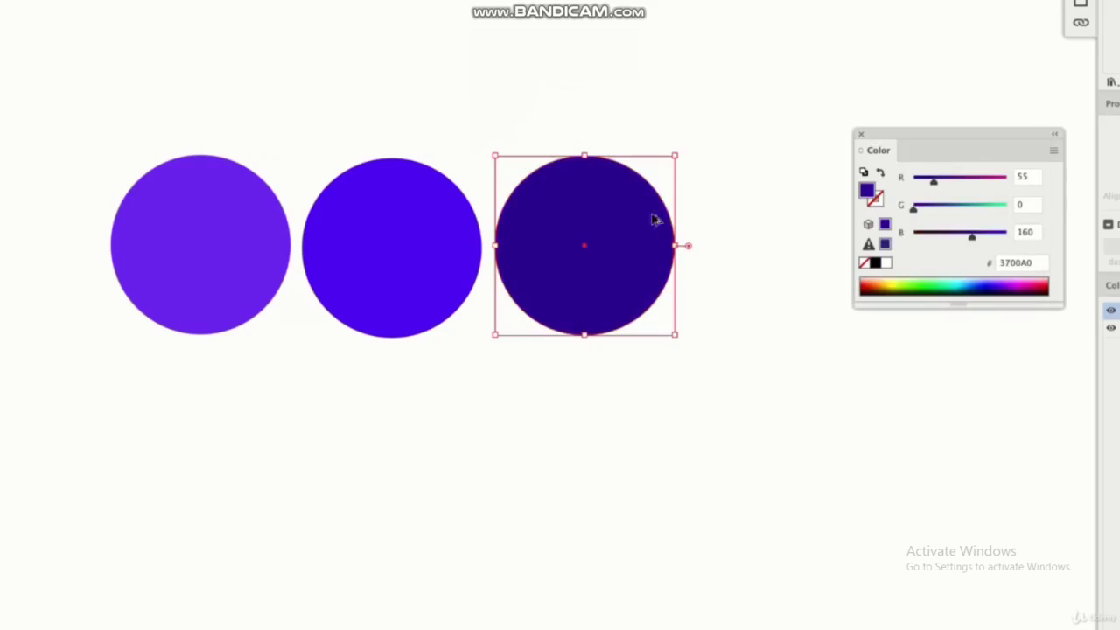
left_click_drag(582, 245, 775, 247)
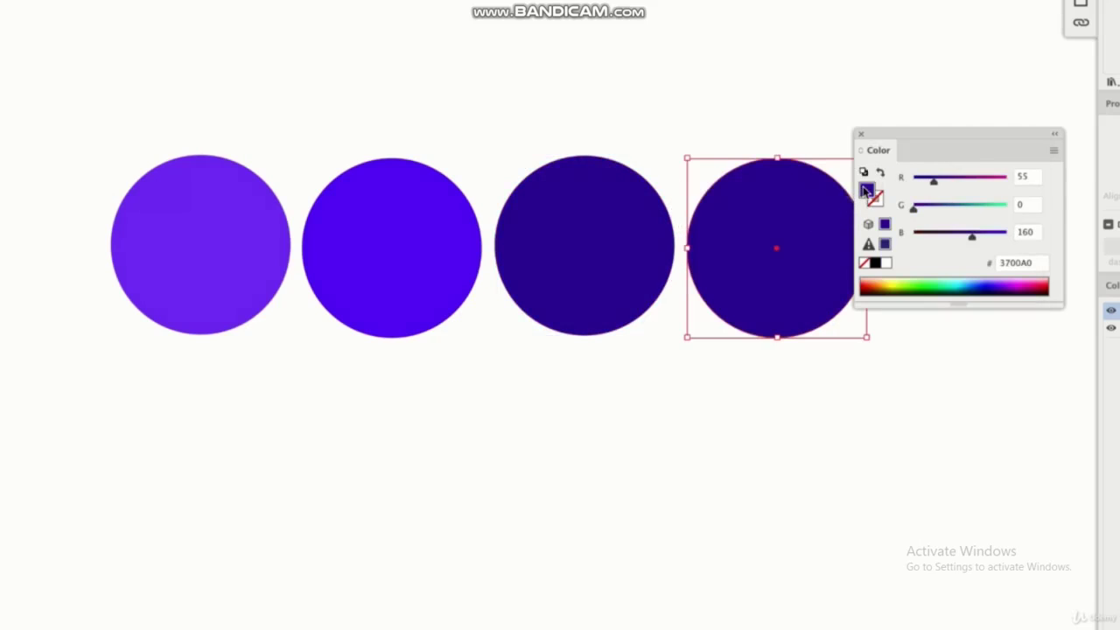
double_click(866, 190)
left_click_drag(762, 312, 773, 315)
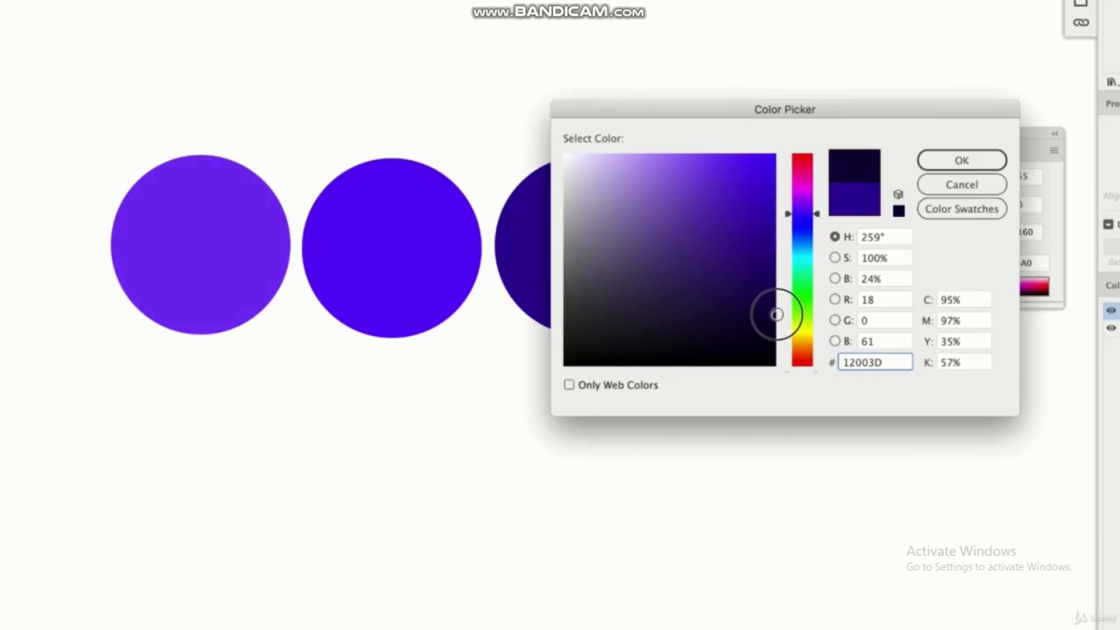
left_click(938, 184)
left_click(958, 161)
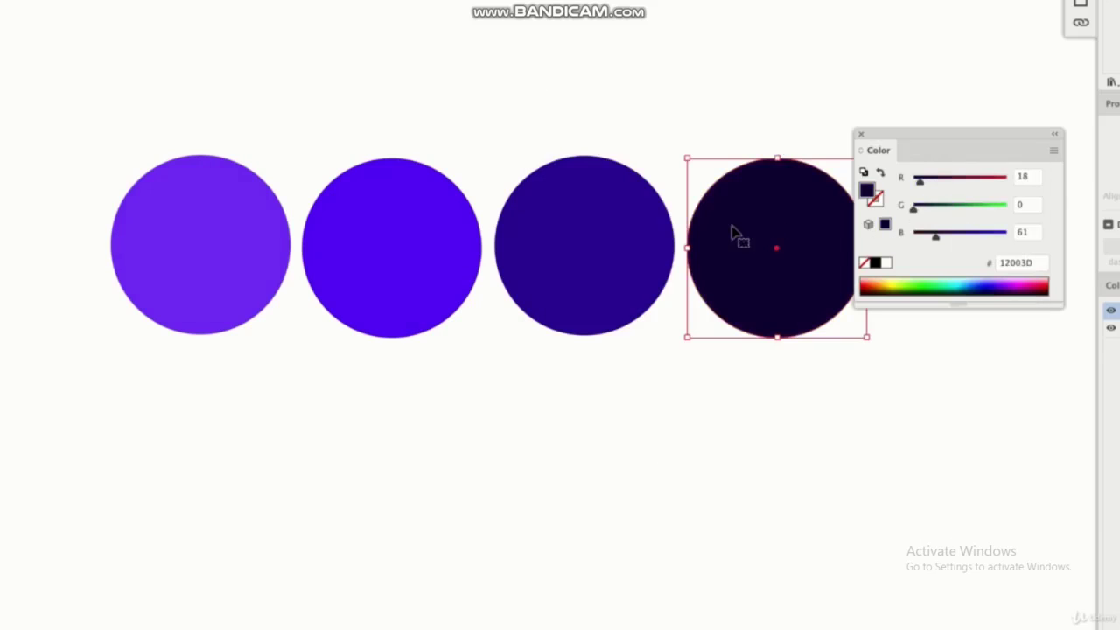
- Add two copies further left in pale lilac C2A9FF and near-white lilac F2EEFF
left_click(237, 210)
left_click_drag(237, 209, 35, 207)
double_click(866, 189)
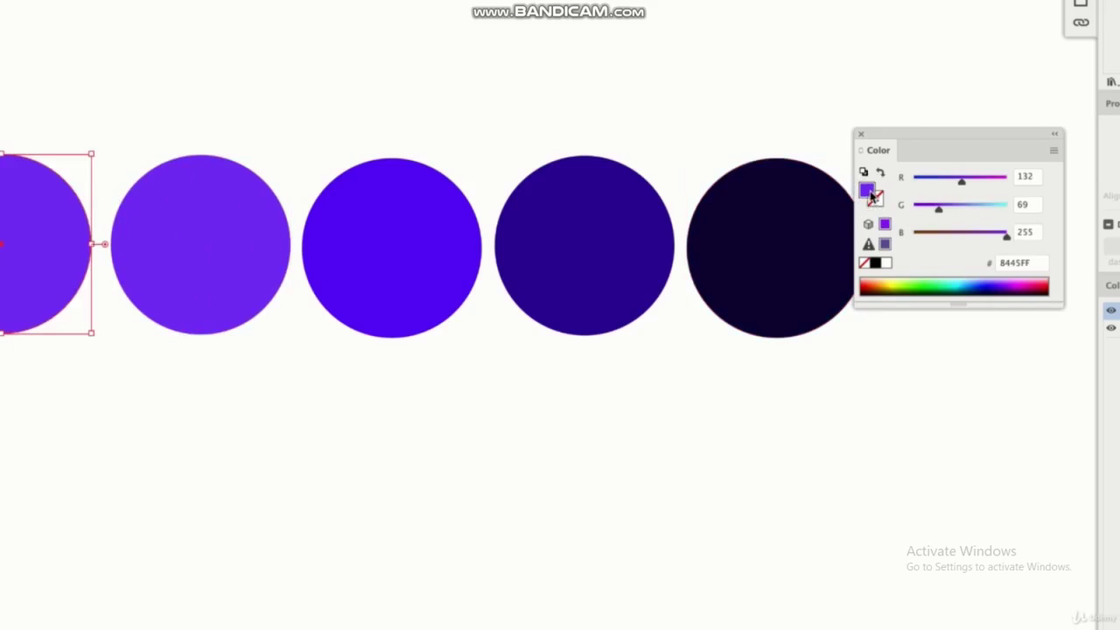
left_click(635, 153)
left_click(961, 160)
scroll(142, 196, "left", 5)
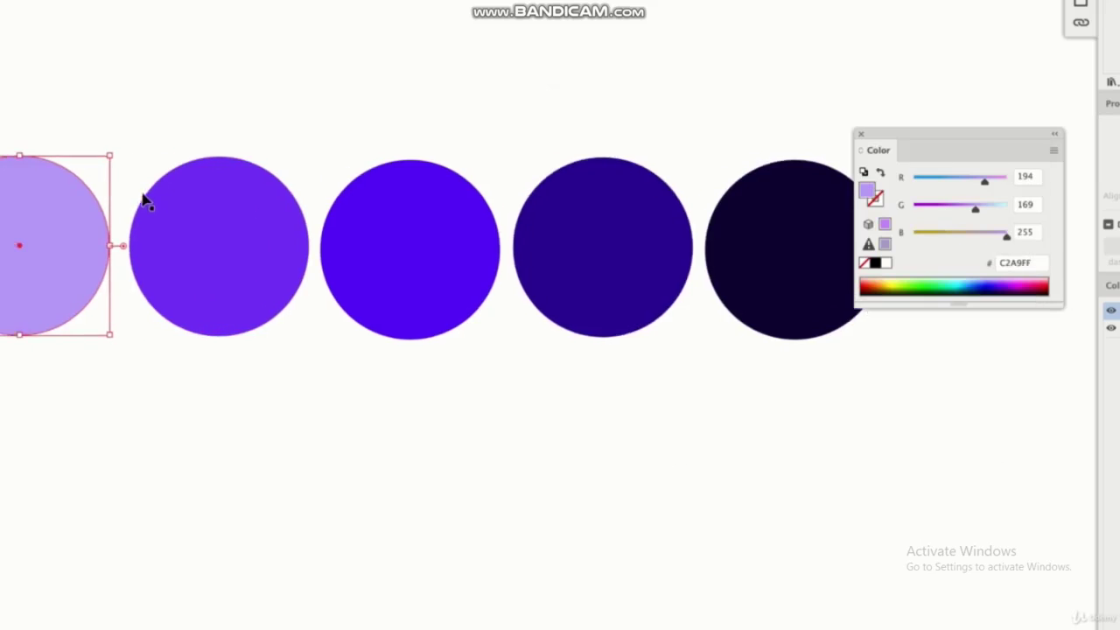
left_click_drag(180, 210, 4, 214)
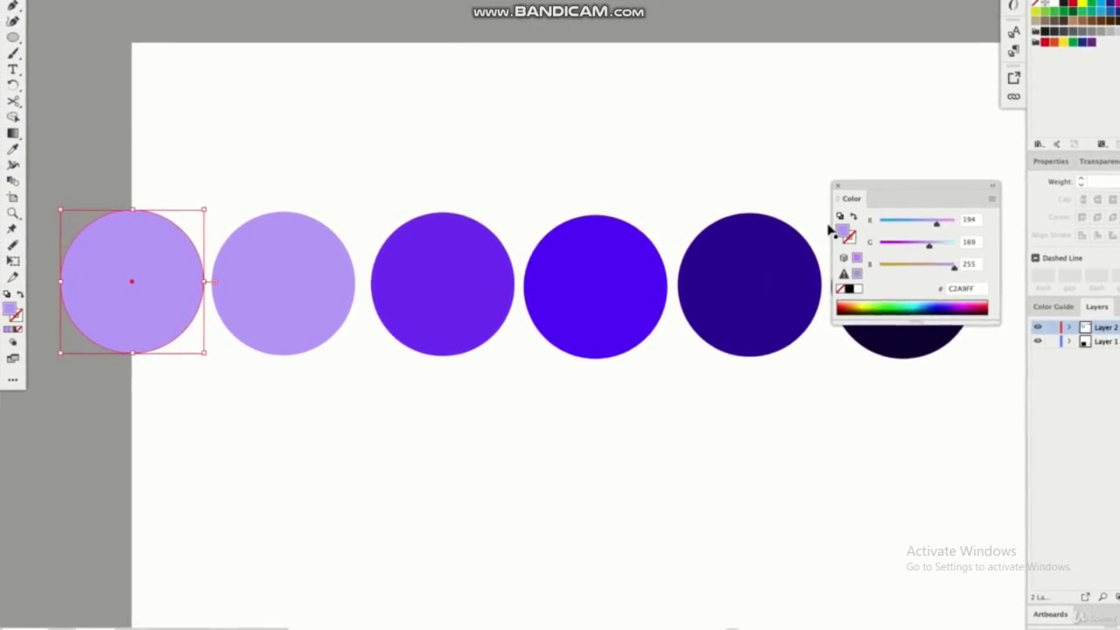
double_click(844, 233)
left_click_drag(613, 197, 610, 201)
left_click(916, 208)
- Marquee-select the six-circle row, then deselect it
left_click(204, 120)
left_click_drag(131, 125, 379, 187)
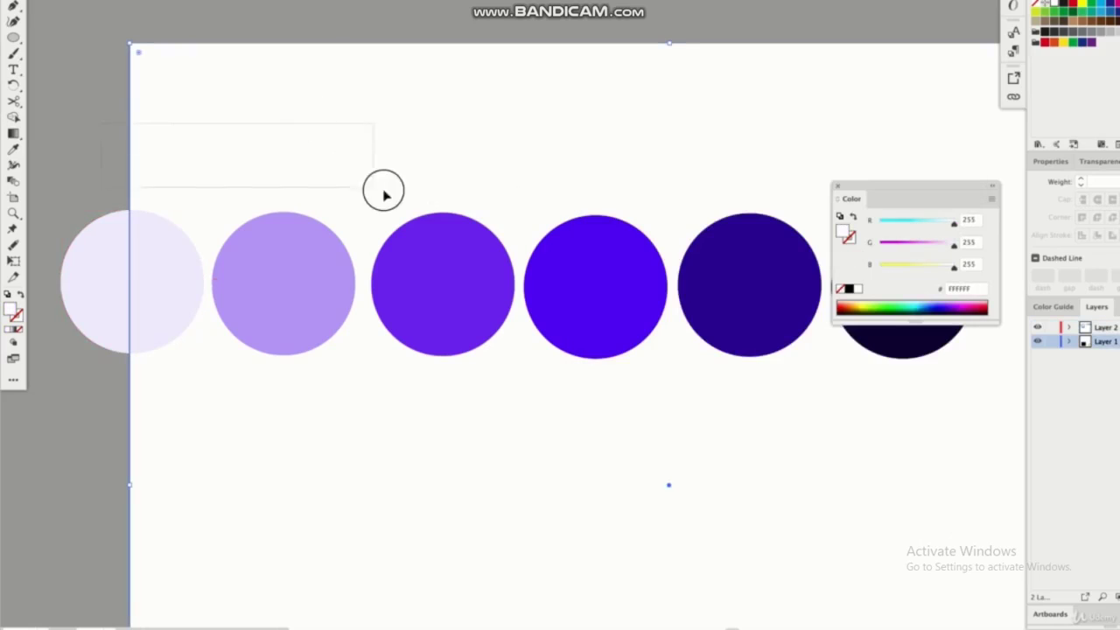
left_click_drag(85, 163, 875, 418)
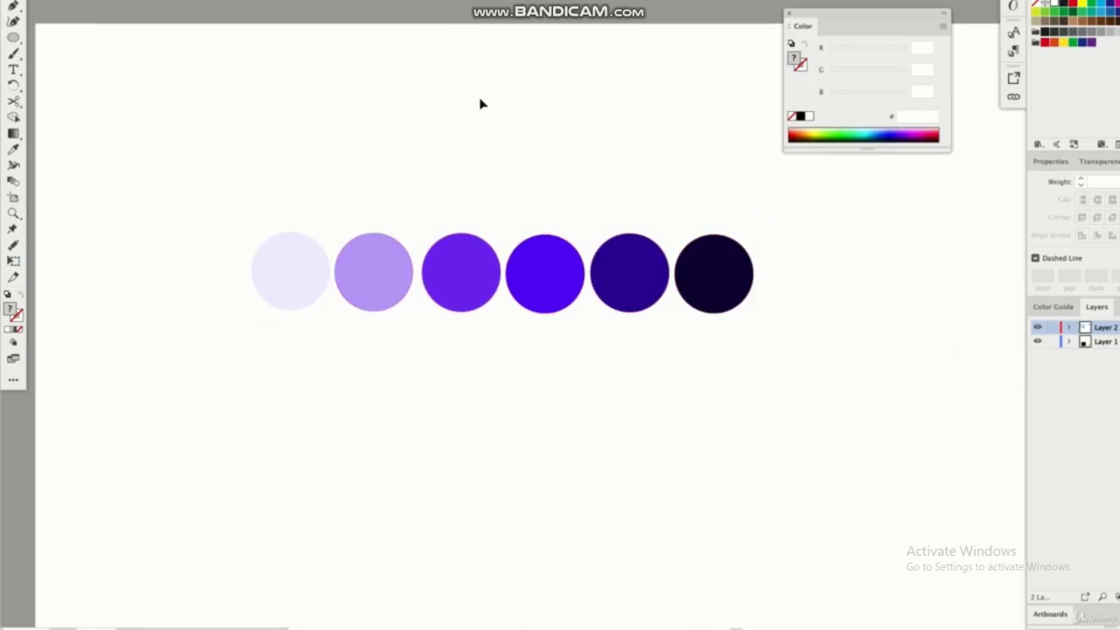
left_click(479, 104)
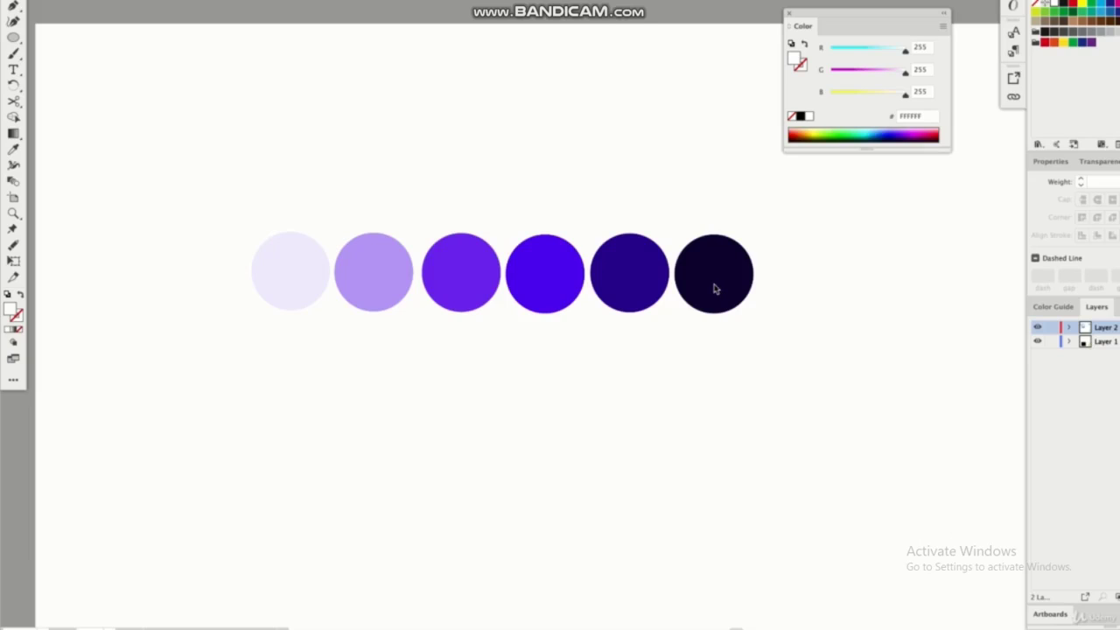
- Select all six circles and copy the row directly beneath the original
left_click(545, 277)
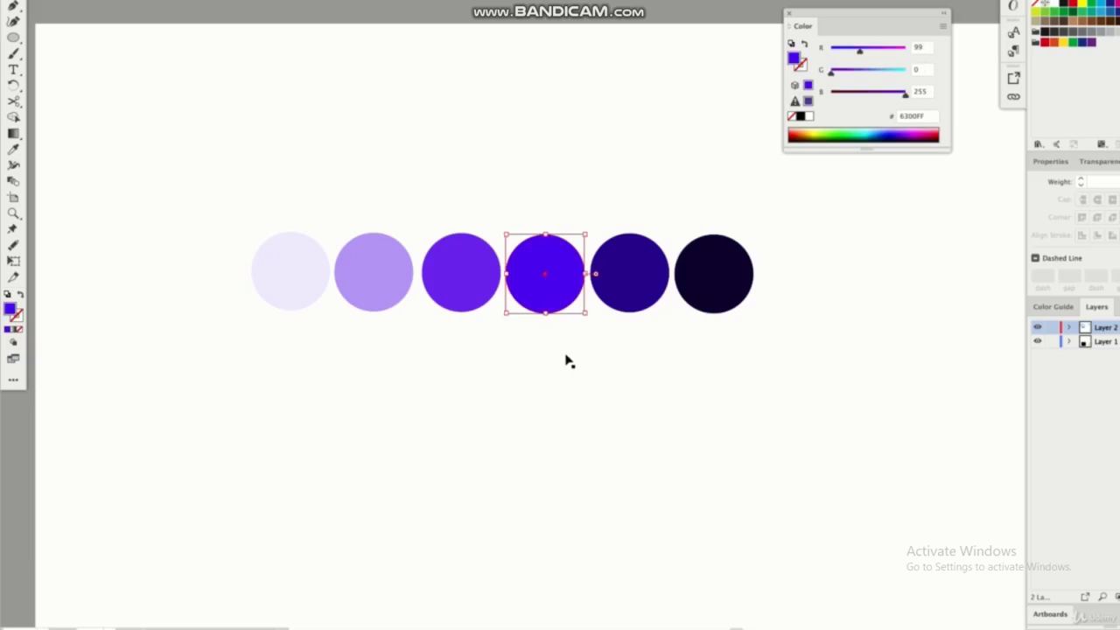
left_click_drag(229, 27, 830, 327)
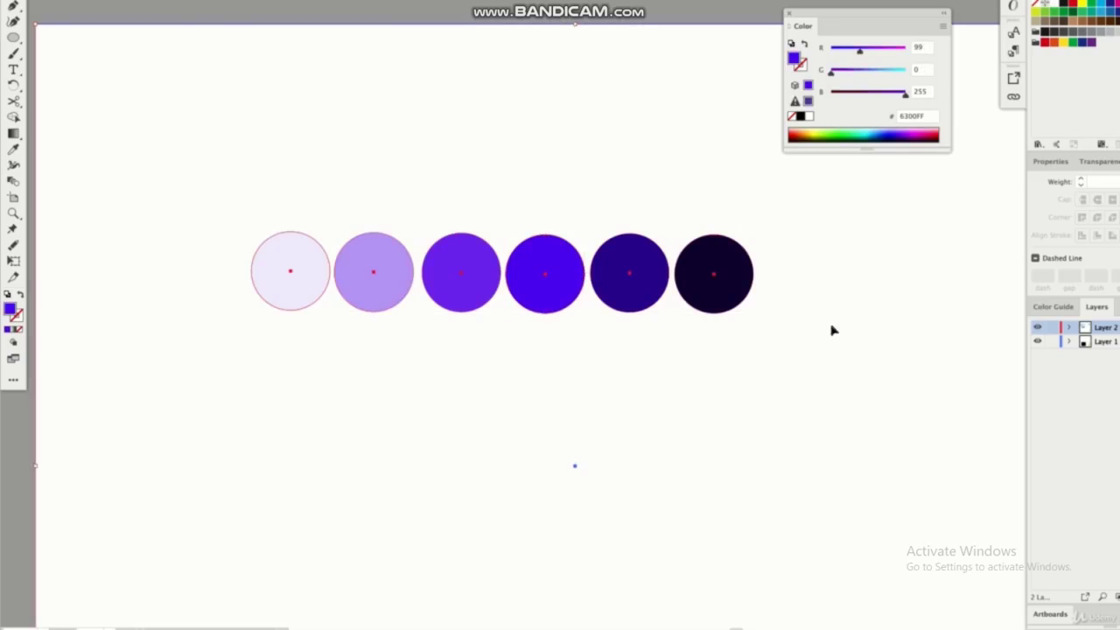
left_click_drag(734, 263, 731, 353)
key("ctrl+shift+a")
- Check the fourth circle in each row, then switch to Adobe Color in the browser
scroll(586, 493, "up", 2)
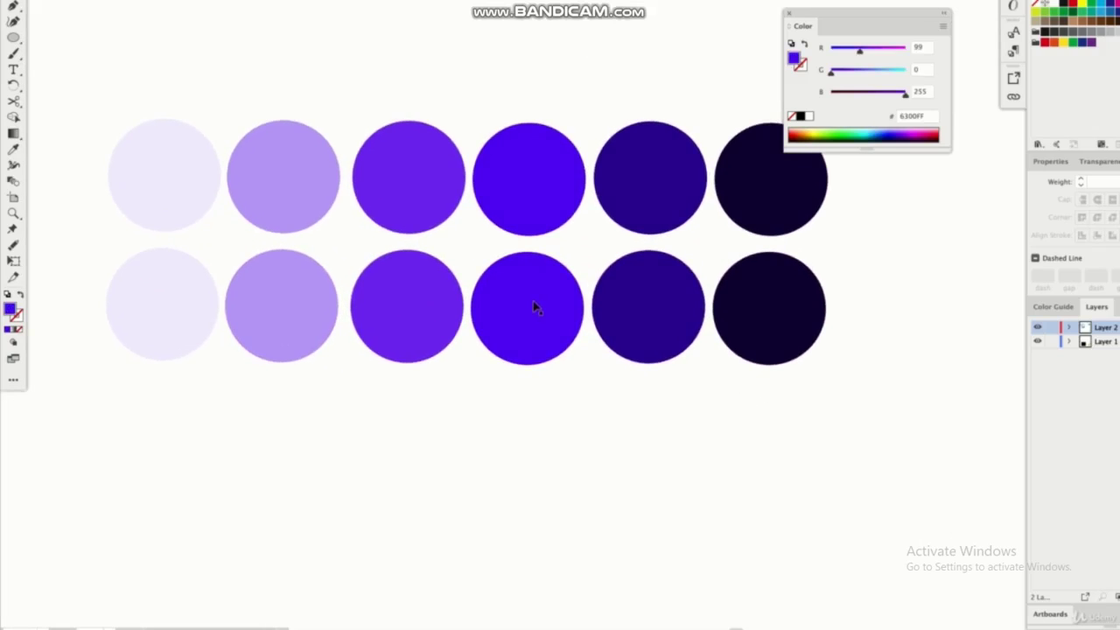
left_click(527, 275)
left_click(529, 203)
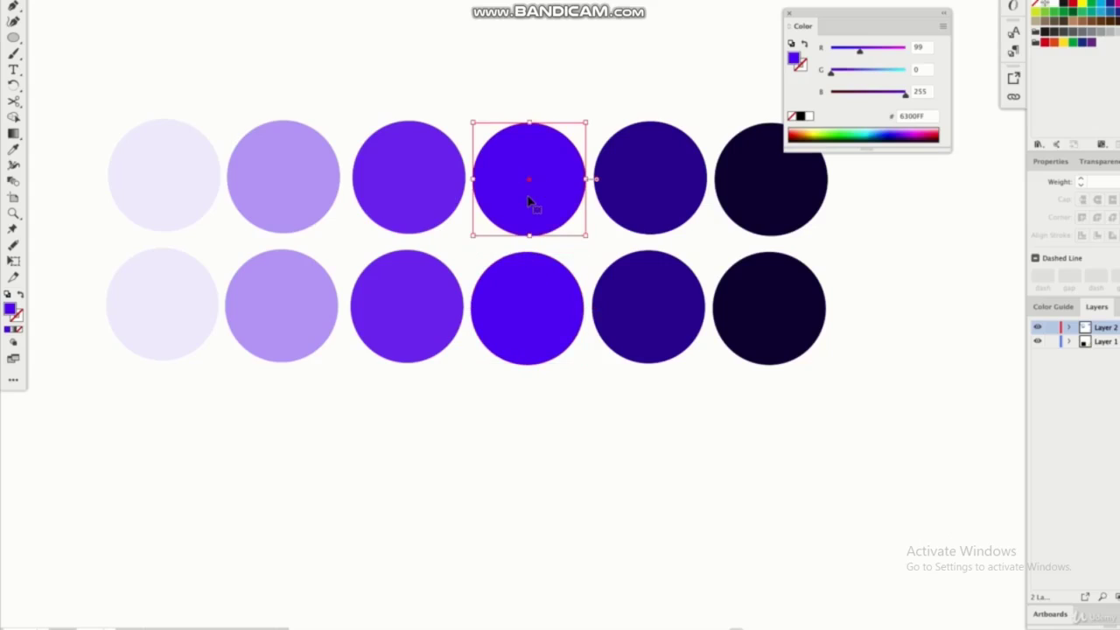
left_click(530, 300)
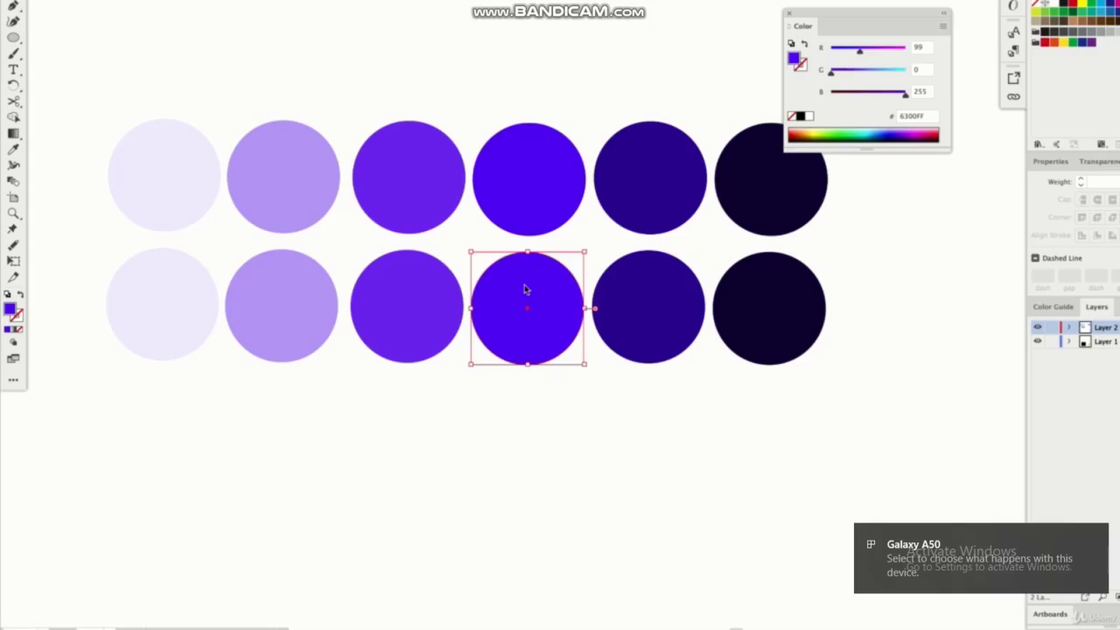
left_click(252, 612)
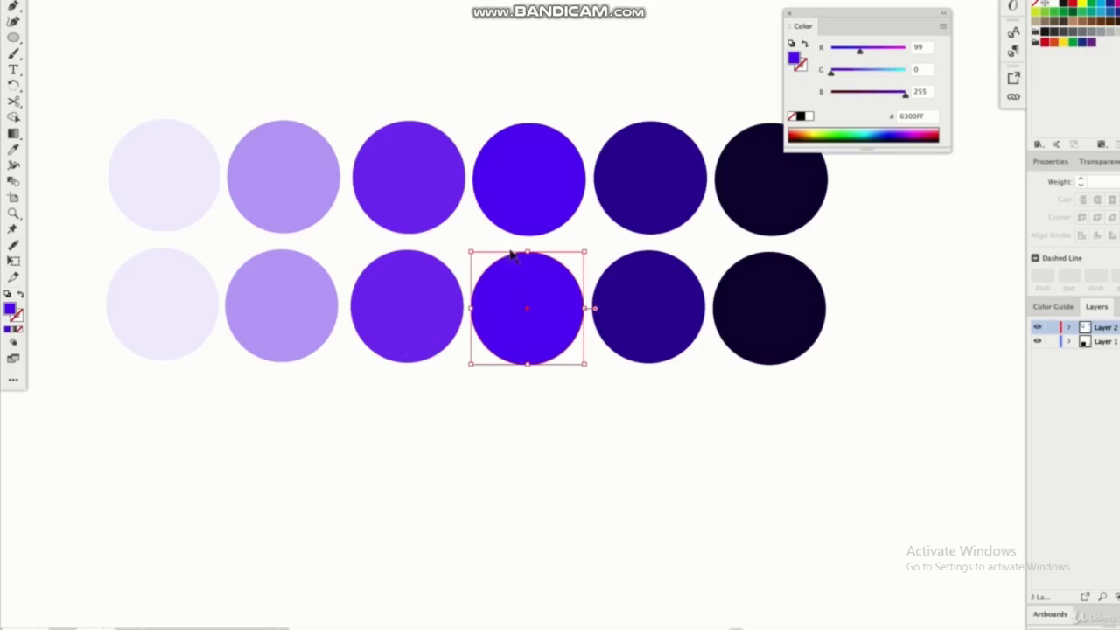
- Read the upper purple circle's hex and paste 6300FF as Adobe Color's base colour
left_click(514, 188)
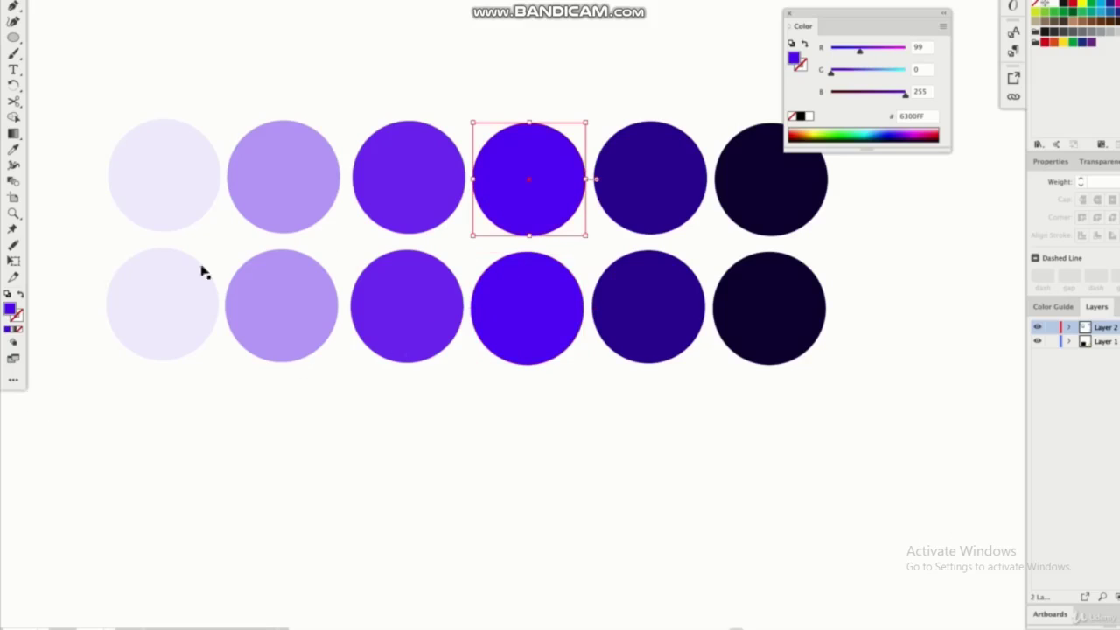
double_click(10, 308)
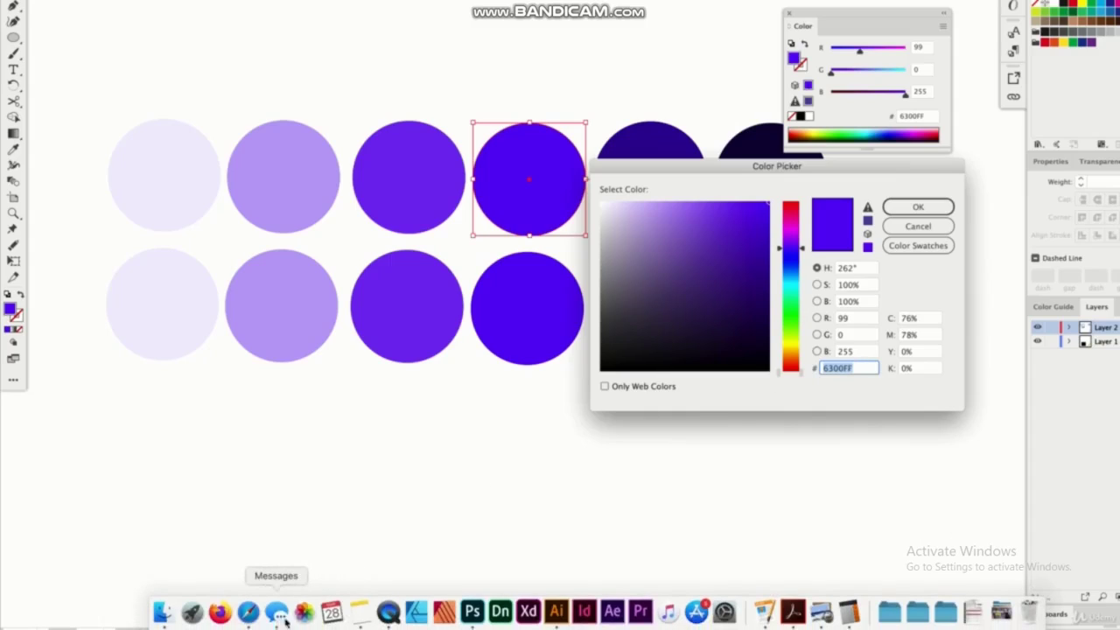
left_click(252, 607)
left_click(260, 386)
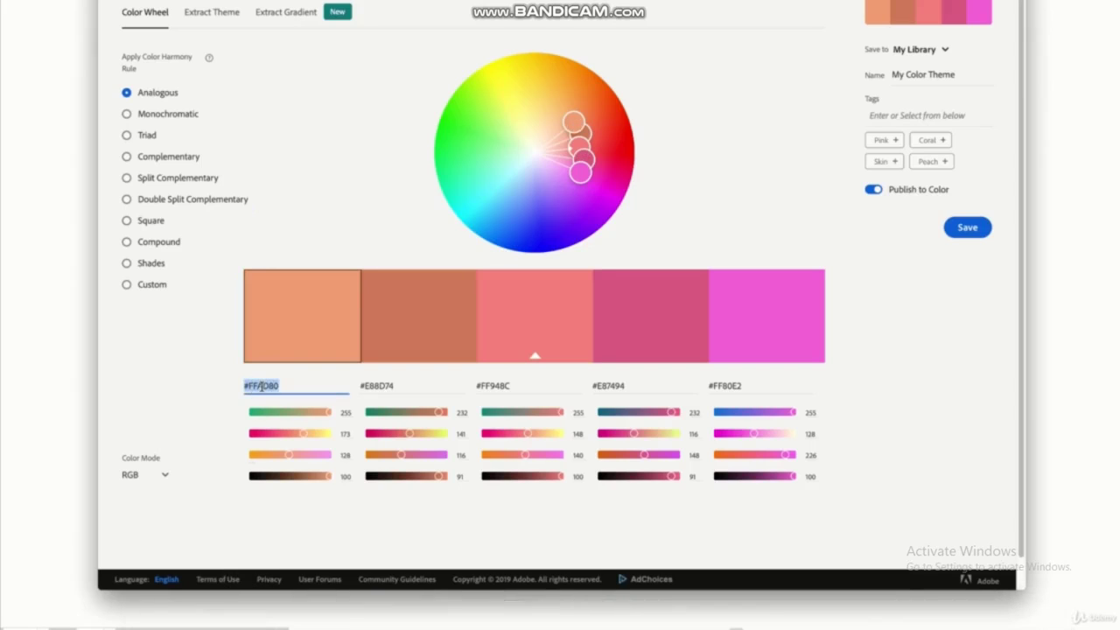
type("#6300FF")
key("Return")
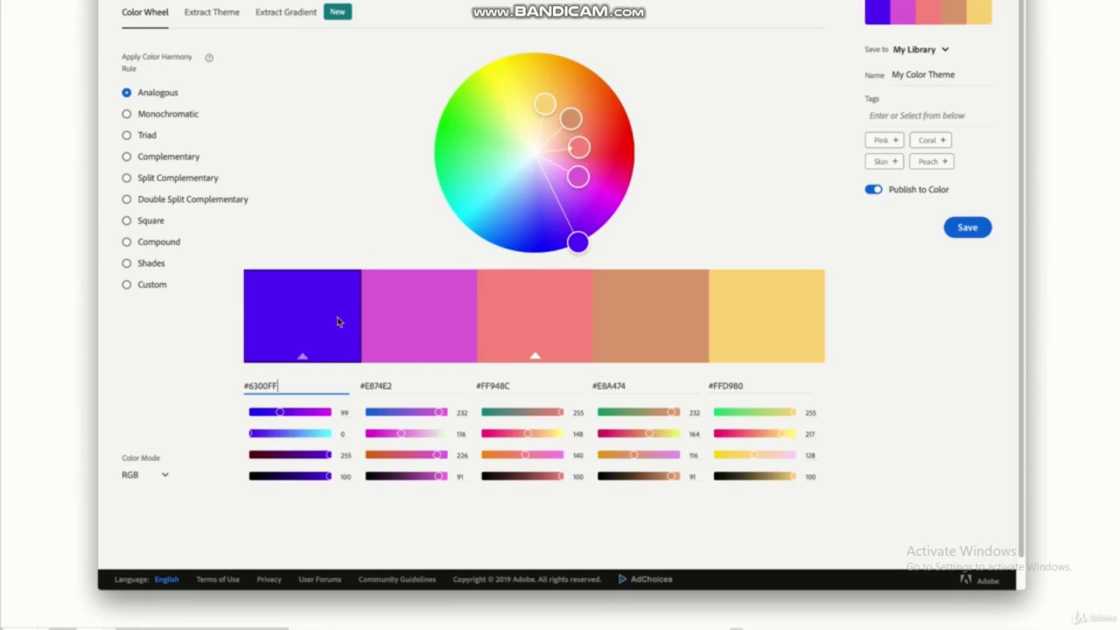
- Rotate the colour harmony until an orange appears and pick out its hex code #FFB400
left_click_drag(570, 118, 569, 116)
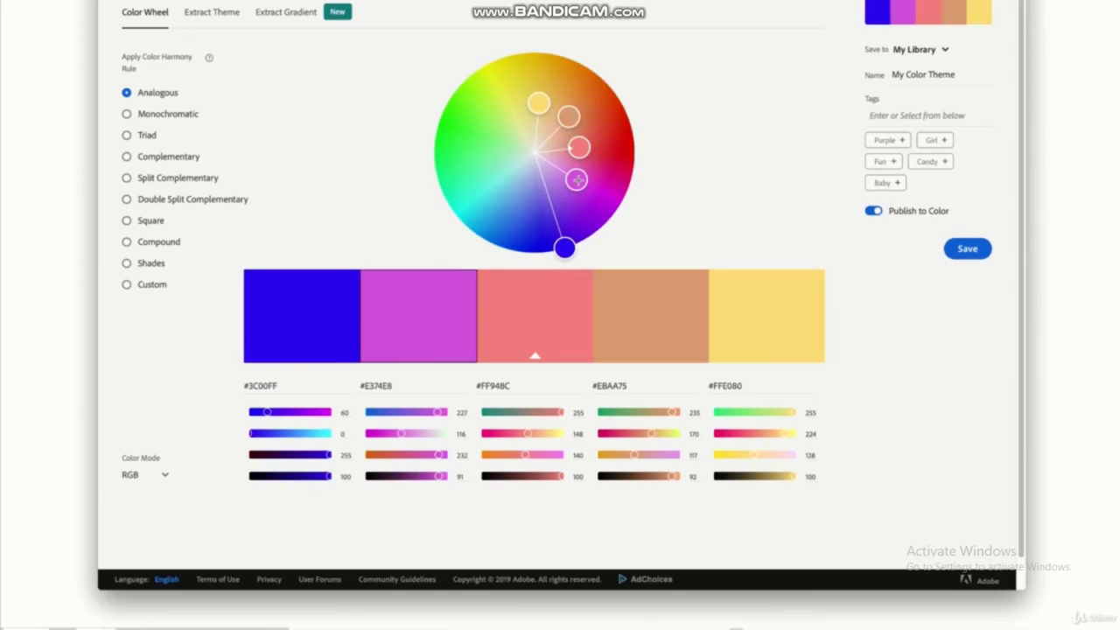
left_click_drag(576, 179, 303, 357)
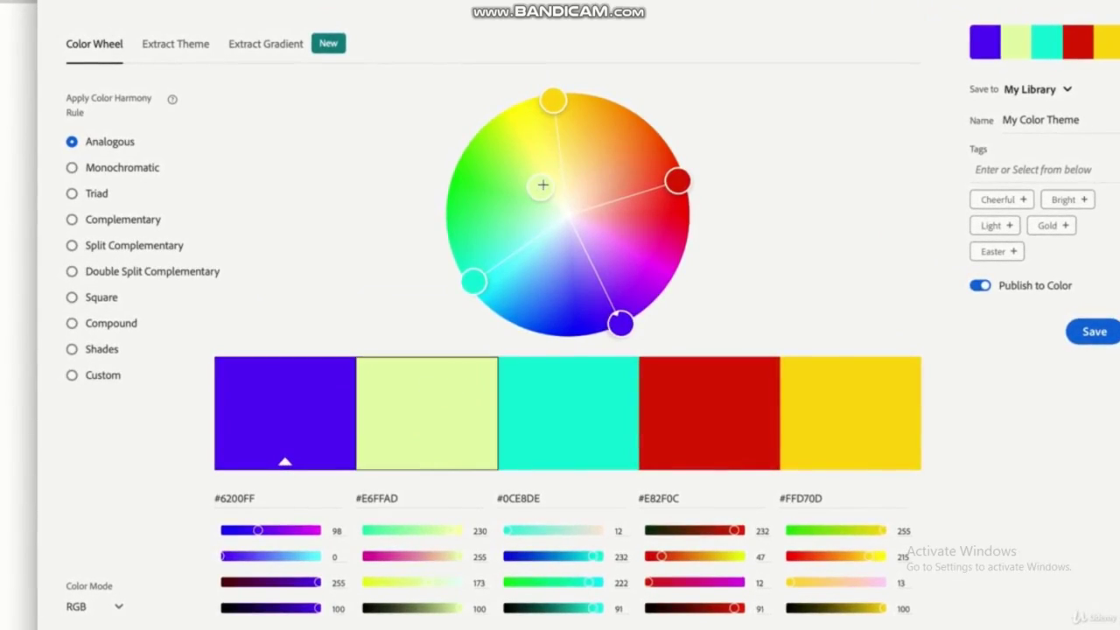
mouse_move(542, 185)
left_mouse_down()
mouse_move(534, 165)
mouse_move(560, 265)
mouse_move(546, 277)
mouse_move(472, 218)
mouse_move(540, 137)
mouse_move(528, 97)
left_mouse_up()
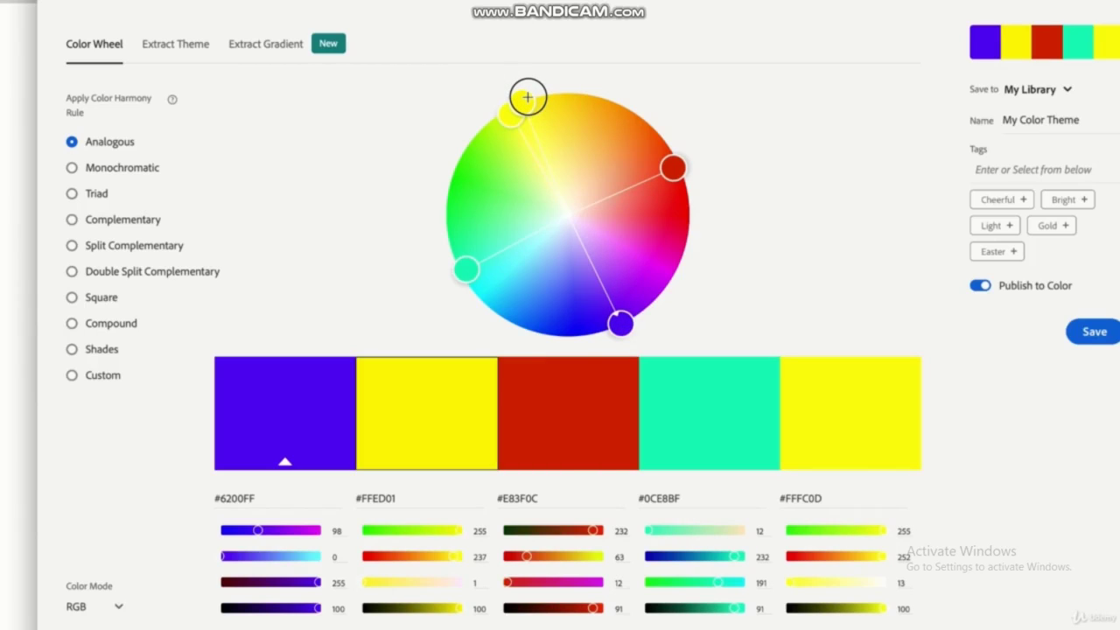
left_click_drag(527, 98, 594, 96)
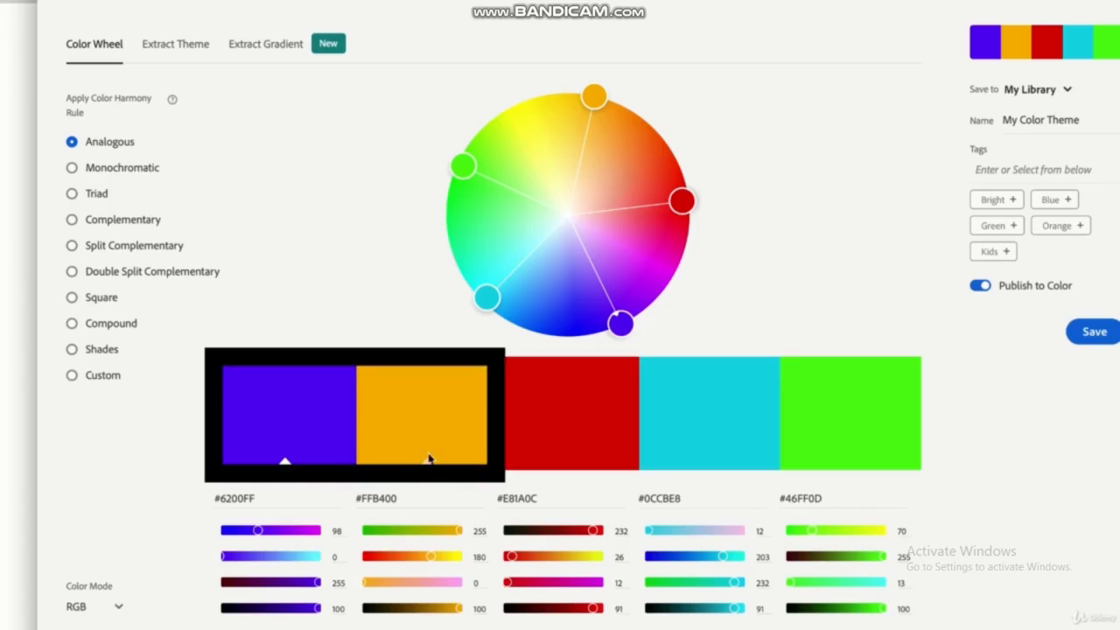
left_click(382, 497)
key("ctrl+c")
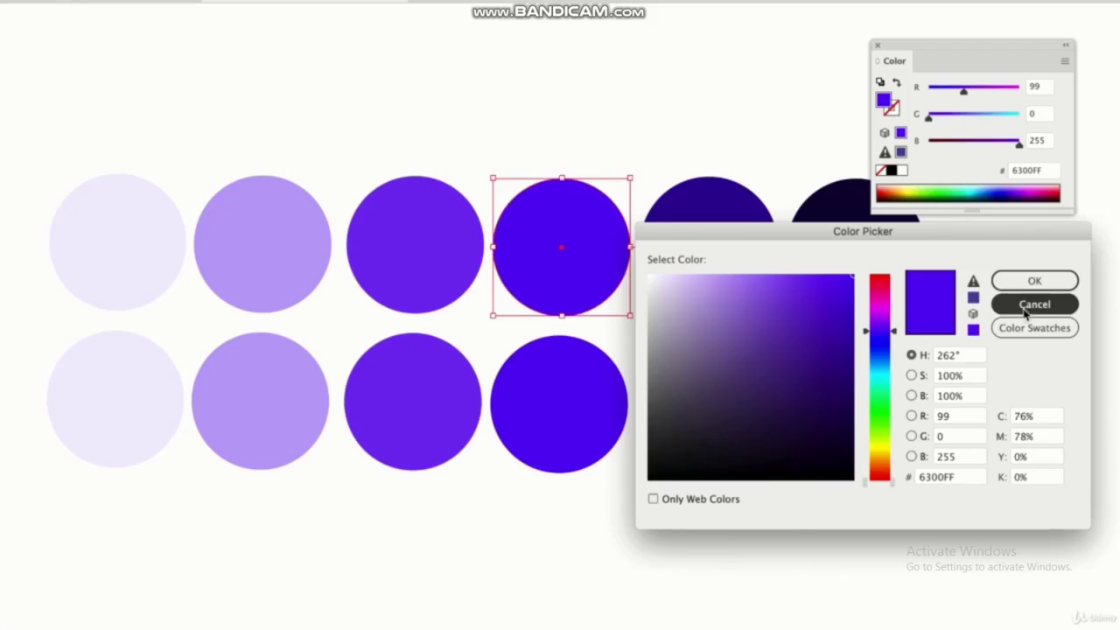
- Fill the bottom row's fourth circle with orange #FFB400
left_click(1026, 314)
left_click(584, 390)
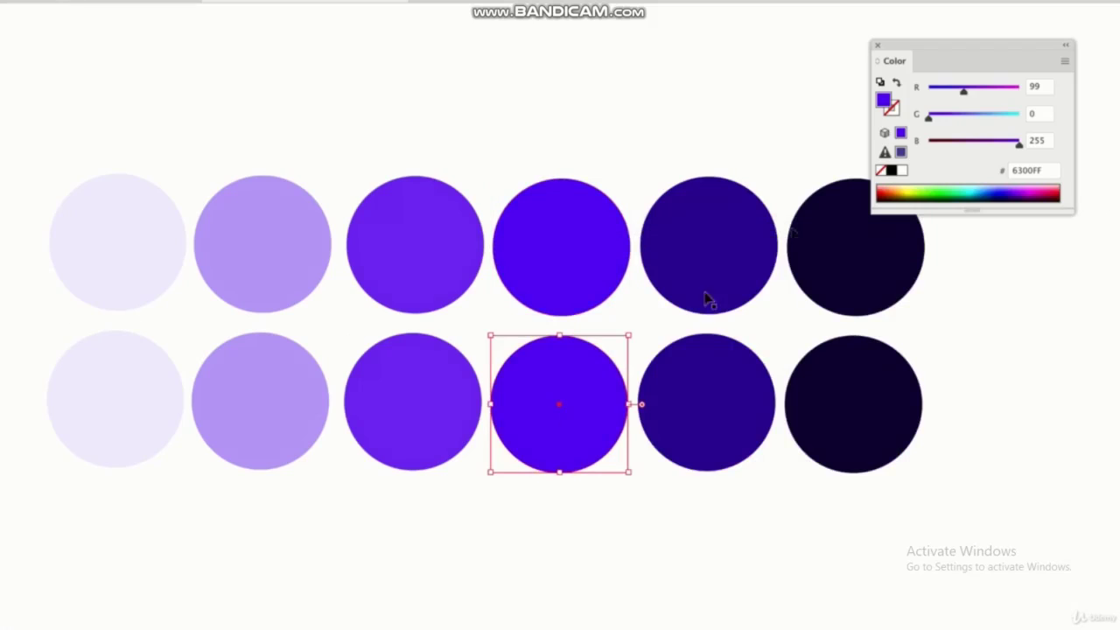
double_click(882, 101)
key("ctrl+v")
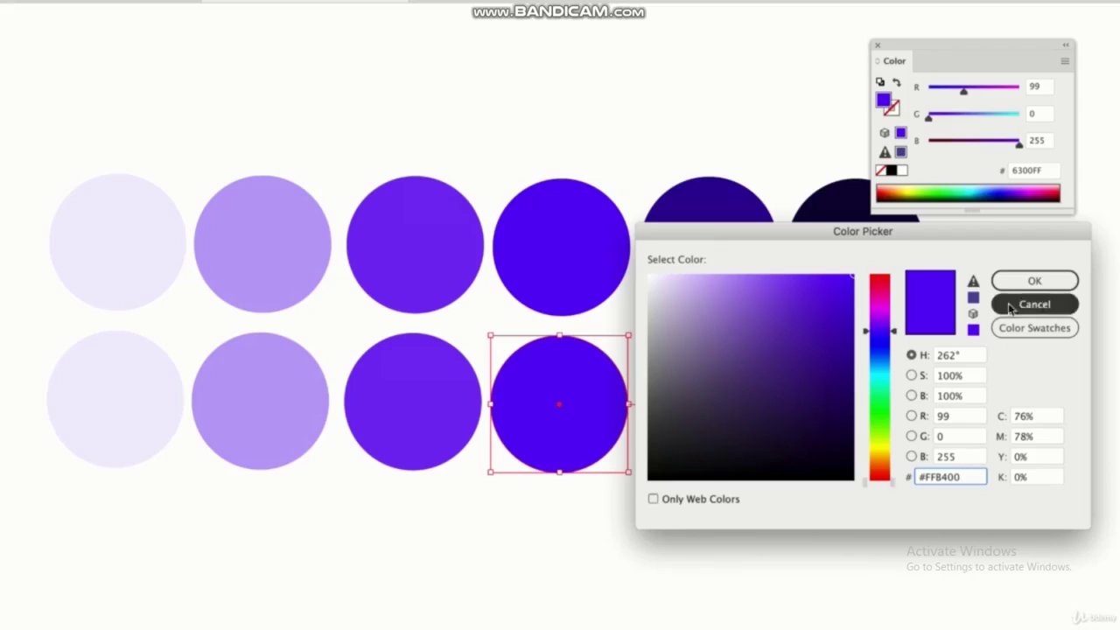
left_click(1034, 280)
- Delete the other five purple circles from the bottom row
left_click(418, 438)
left_click(269, 425)
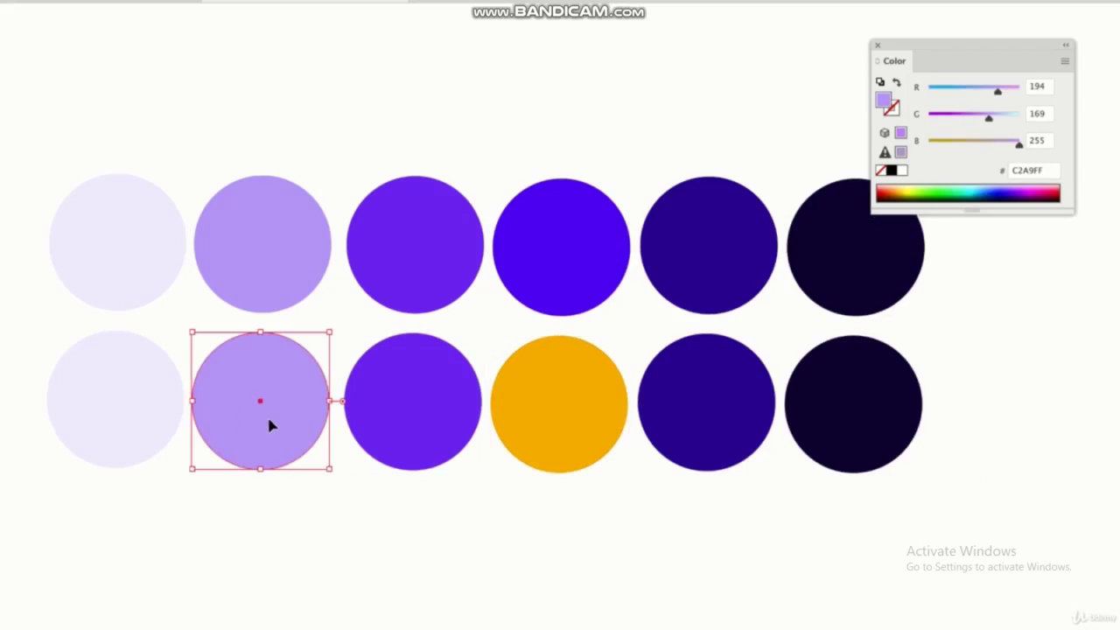
left_click(167, 401, "shift")
left_click(404, 403, "shift")
left_click(667, 407, "shift")
left_click(853, 411, "shift")
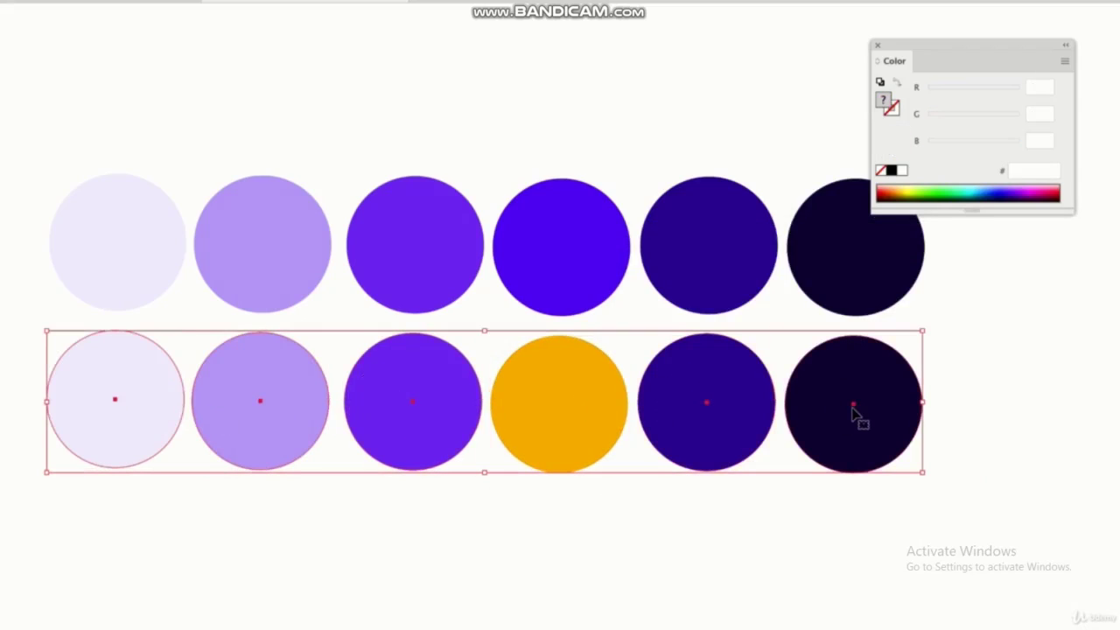
key("Delete")
- Copy the orange circle one spot left, then select and deselect the middle orange and purple circles
left_click_drag(579, 394, 428, 391)
double_click(883, 102)
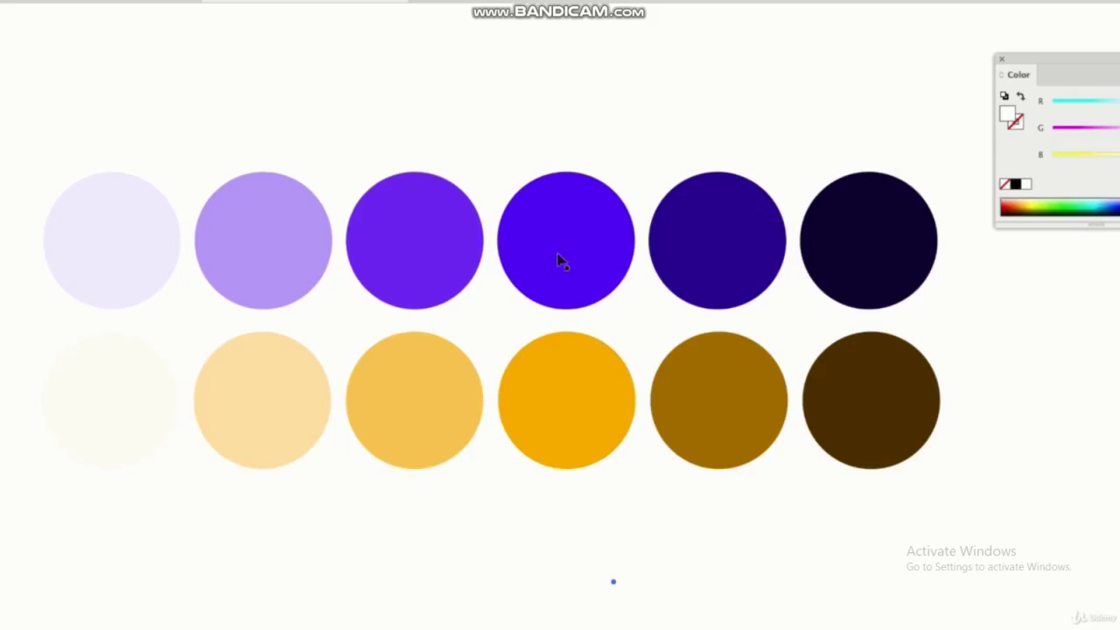
left_click(574, 380)
left_click(565, 297, "shift")
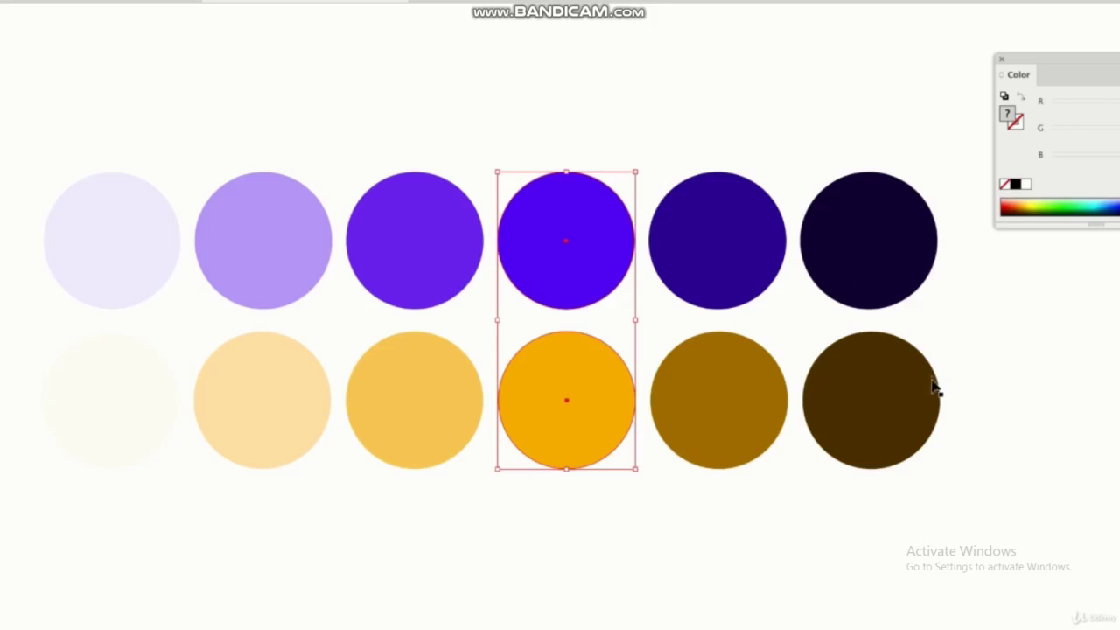
left_click(987, 485)
- Move the bright purple and orange circles together down below the two rows
scroll(978, 479, "down", 4)
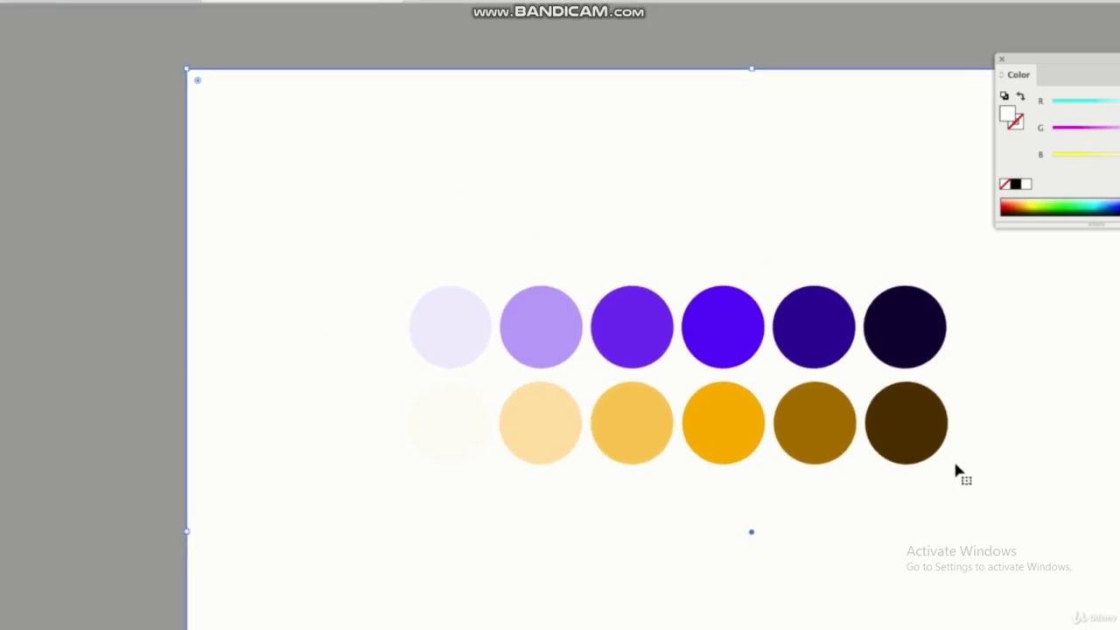
left_click(631, 38)
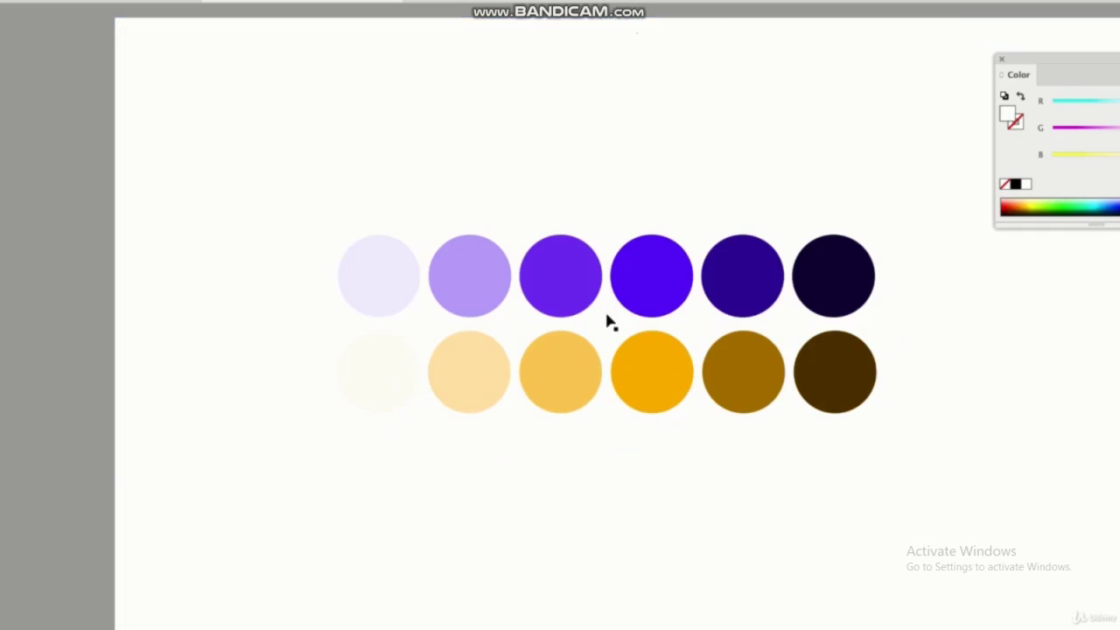
left_click(646, 255)
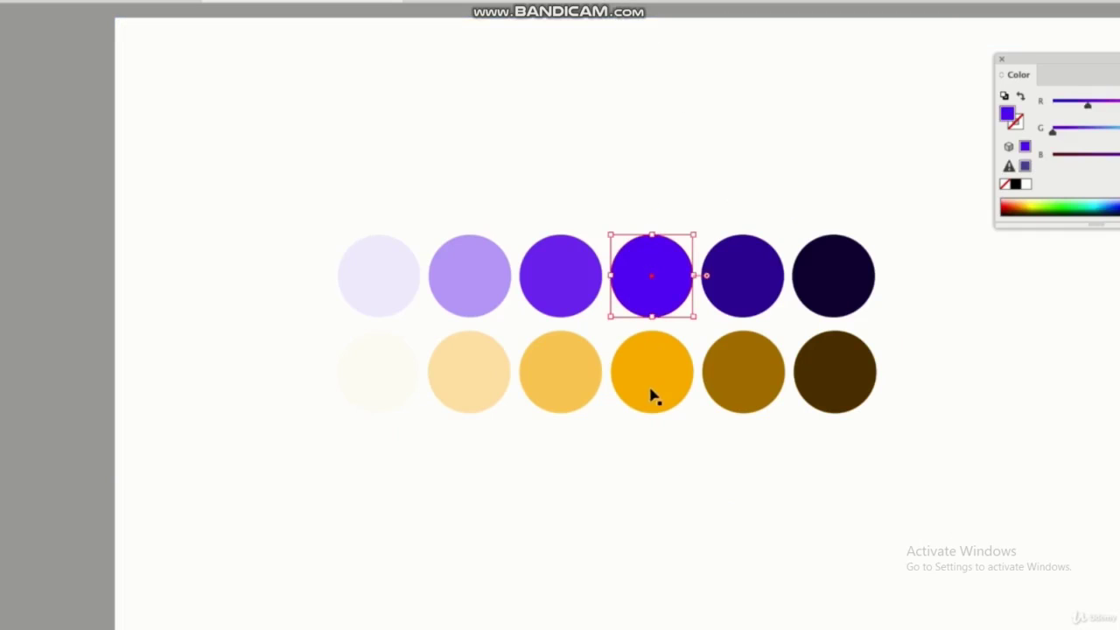
left_click(671, 365, "shift")
left_click_drag(672, 364, 537, 604)
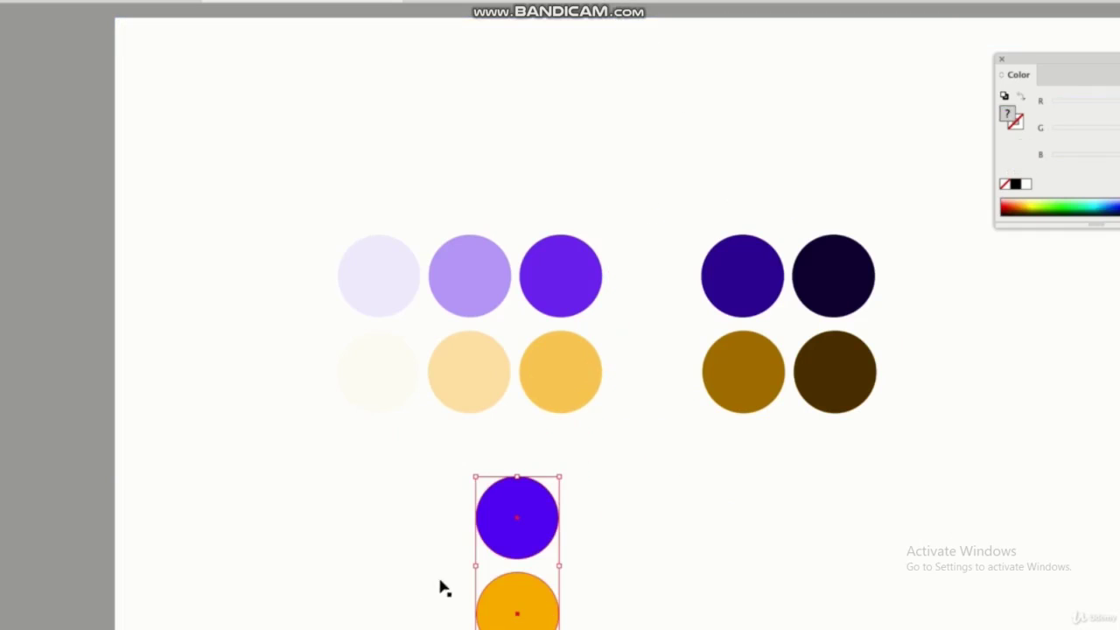
scroll(443, 587, "down", 1)
left_click_drag(479, 466, 611, 589)
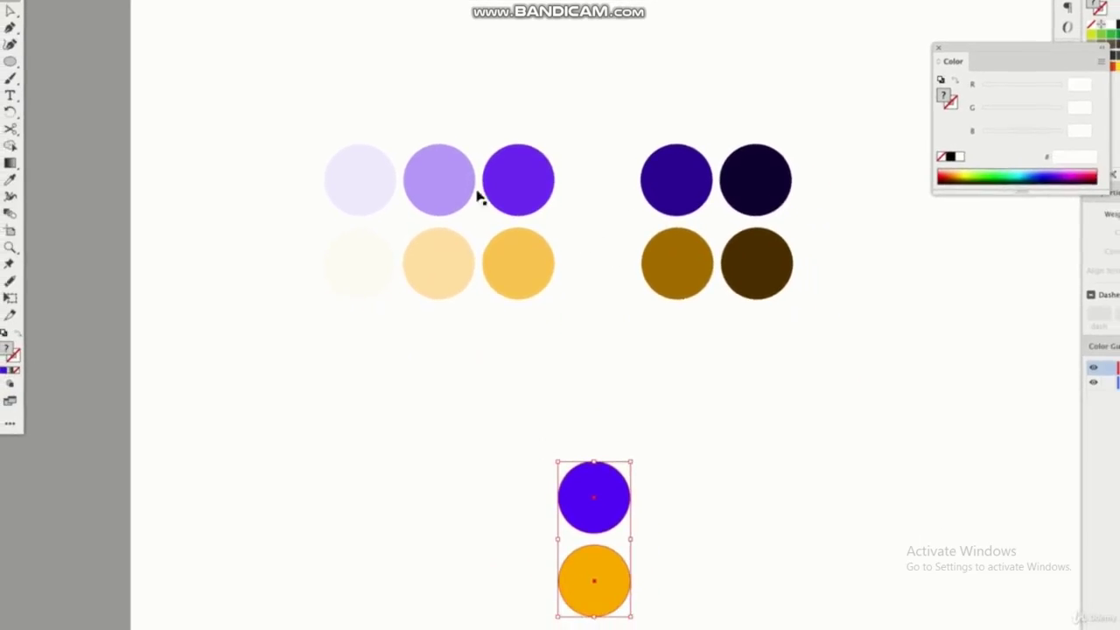
- Place the violet circle above the purple one and the pale peach circle below the orange
left_click_drag(451, 191, 604, 422)
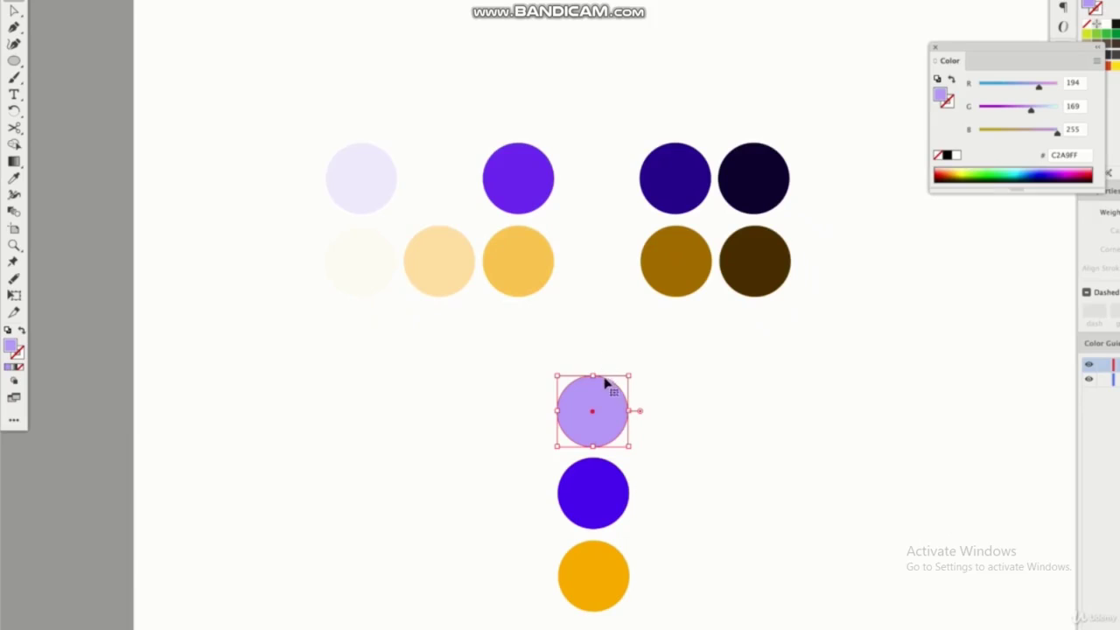
key("ctrl+z")
left_click_drag(540, 191, 610, 422)
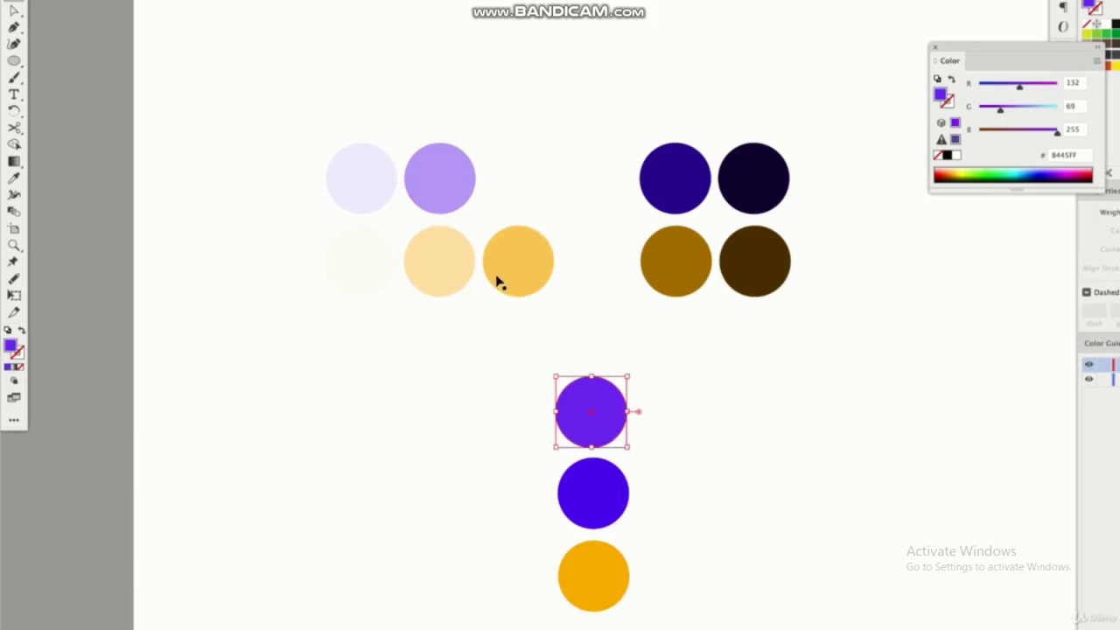
left_click(456, 274)
left_click_drag(457, 274, 645, 600)
- Move the dark indigo circle to the column top, settle the peach circle, and select the column
scroll(649, 597, "down", 1)
scroll(649, 597, "down", 1)
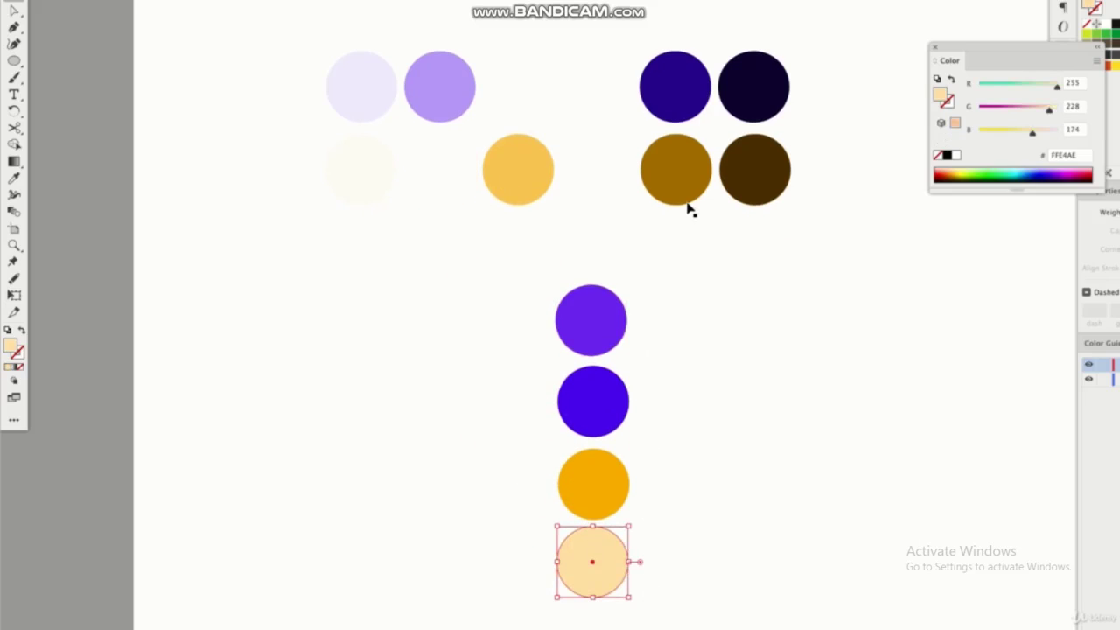
left_click(719, 212)
left_click_drag(719, 212, 592, 247)
left_click(604, 523)
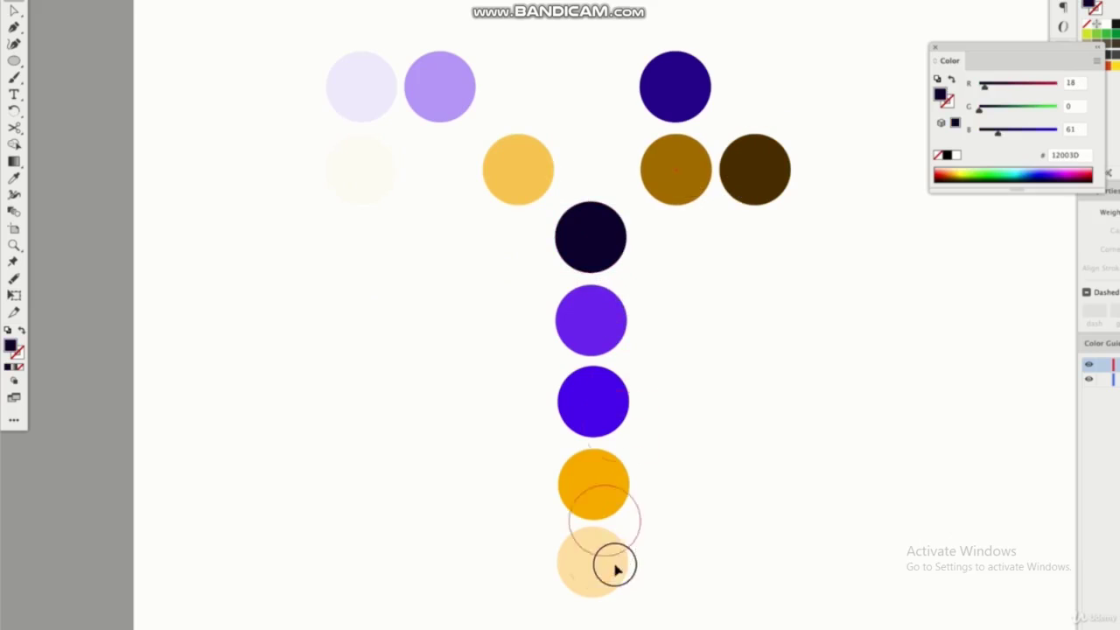
left_click_drag(595, 616, 595, 617)
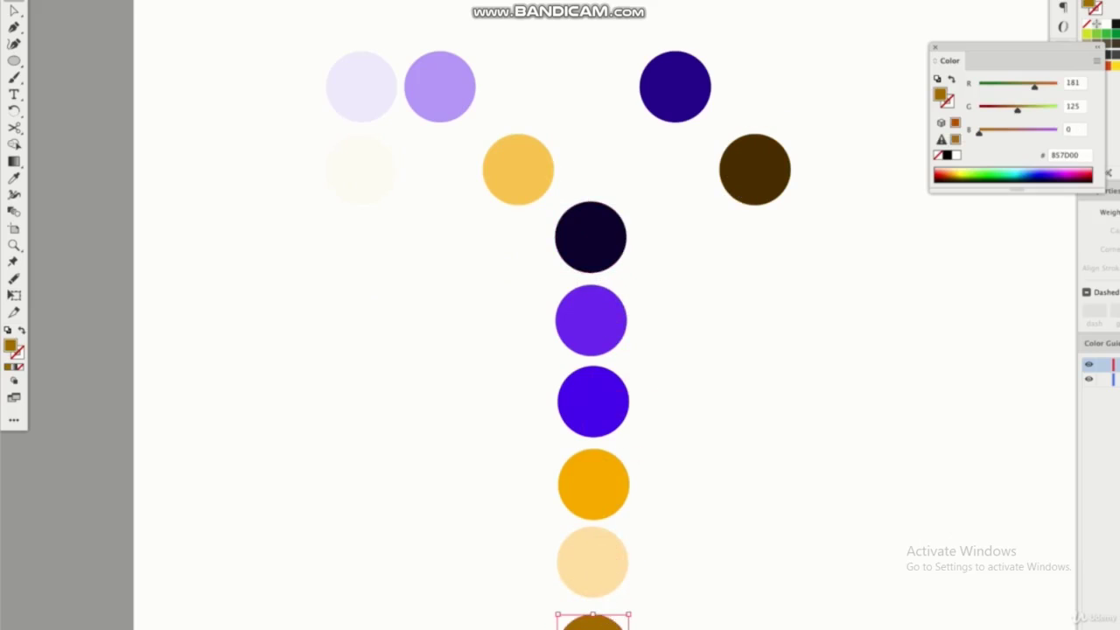
left_click_drag(606, 560, 538, 553)
left_click(538, 621)
left_click_drag(538, 623, 538, 623)
left_click(537, 570)
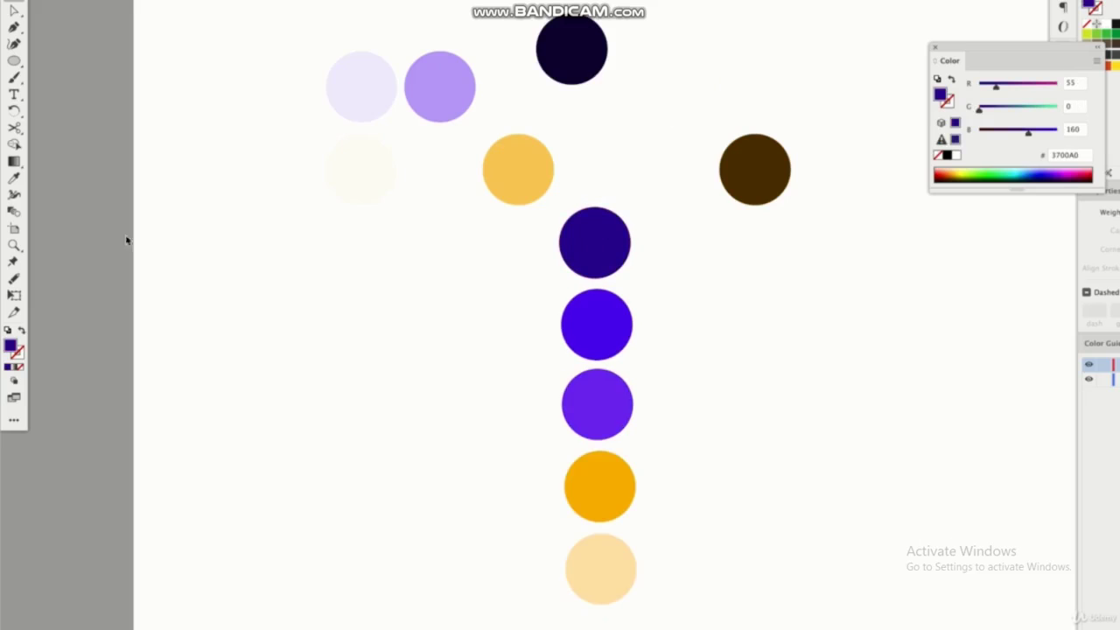
left_click_drag(125, 229, 658, 602)
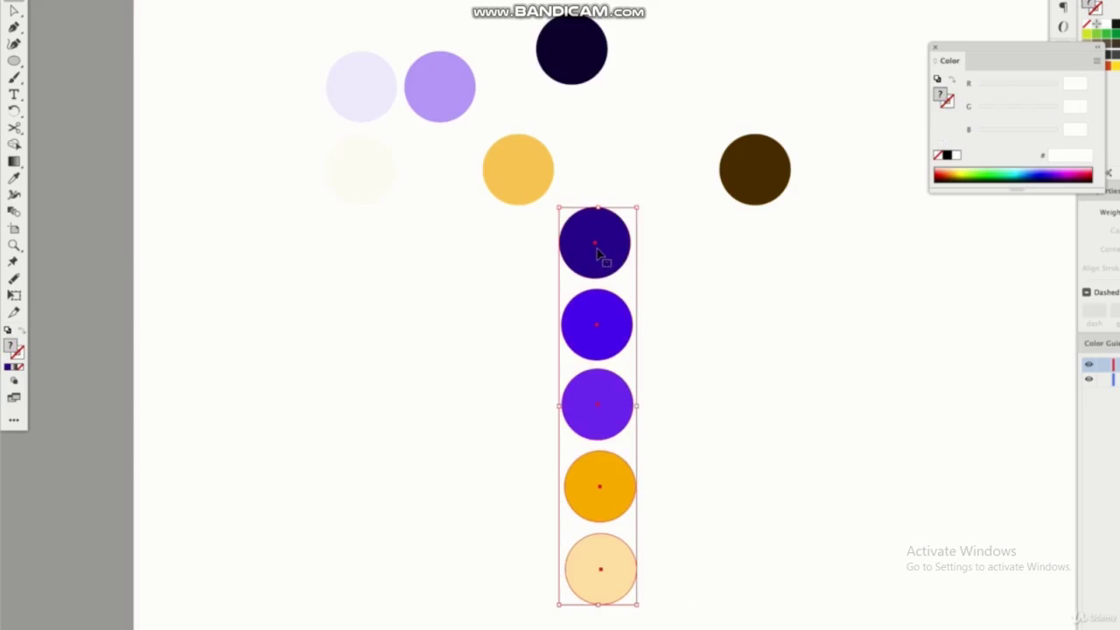
- Move the five-circle purple-orange column left across the artboard, then undo that move
left_click_drag(602, 253, 330, 239)
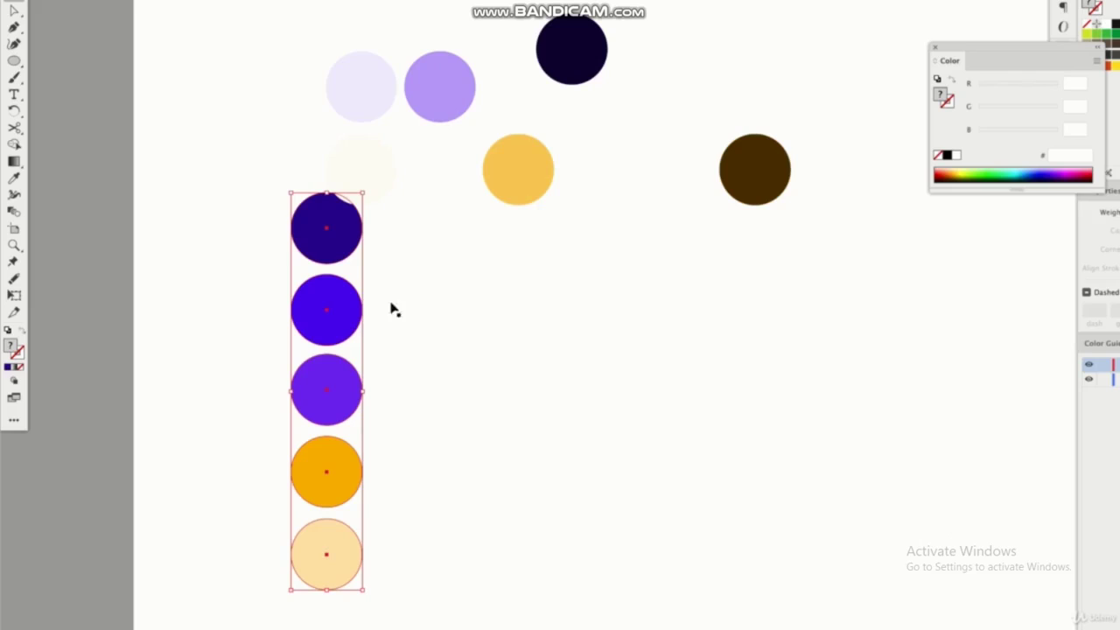
key("ctrl+z")
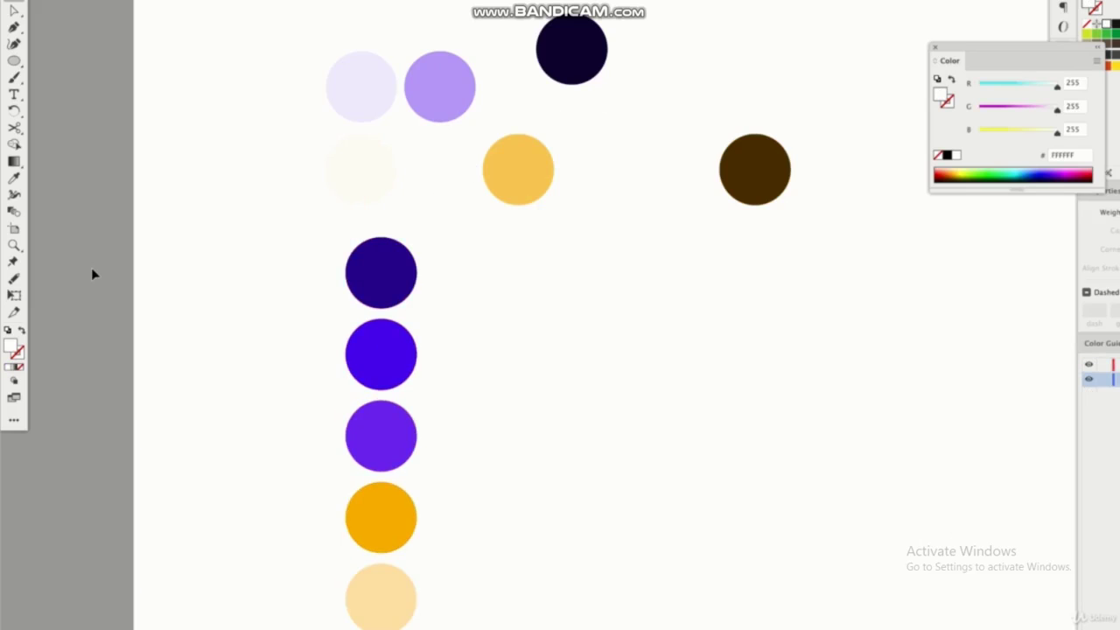